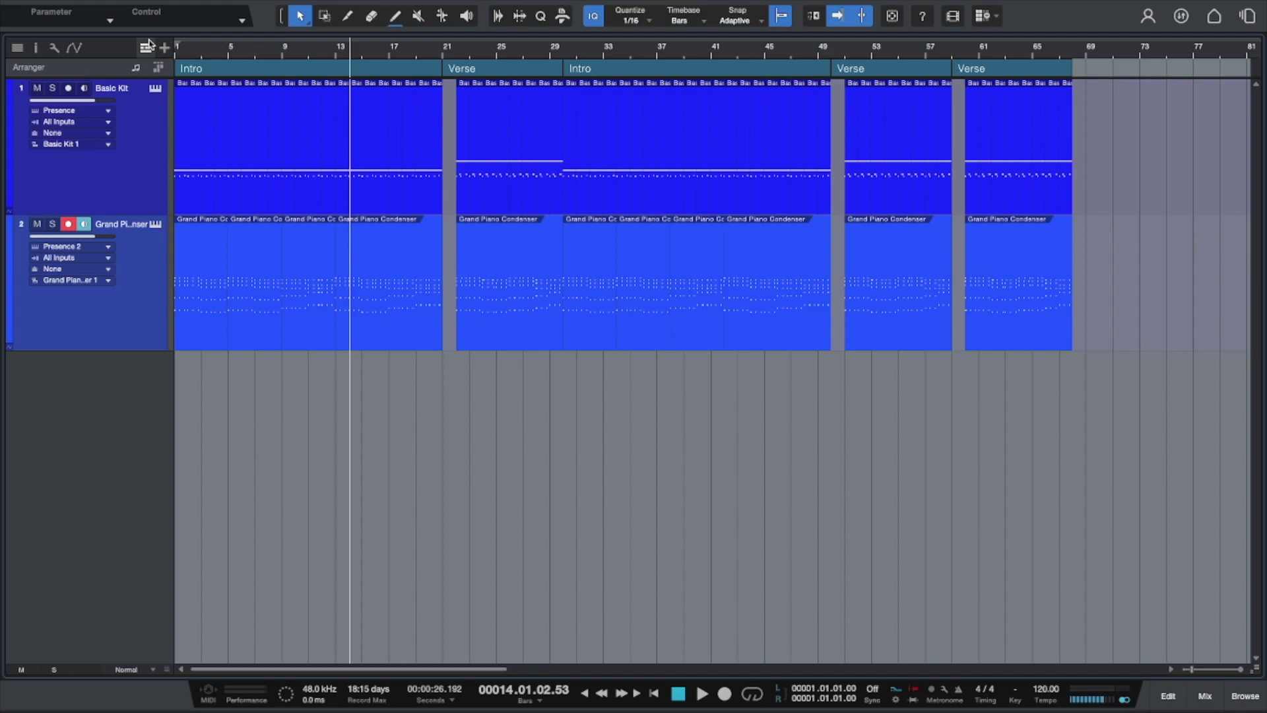
Step: Add a mono audio track named v that records from Input 5
key(t)
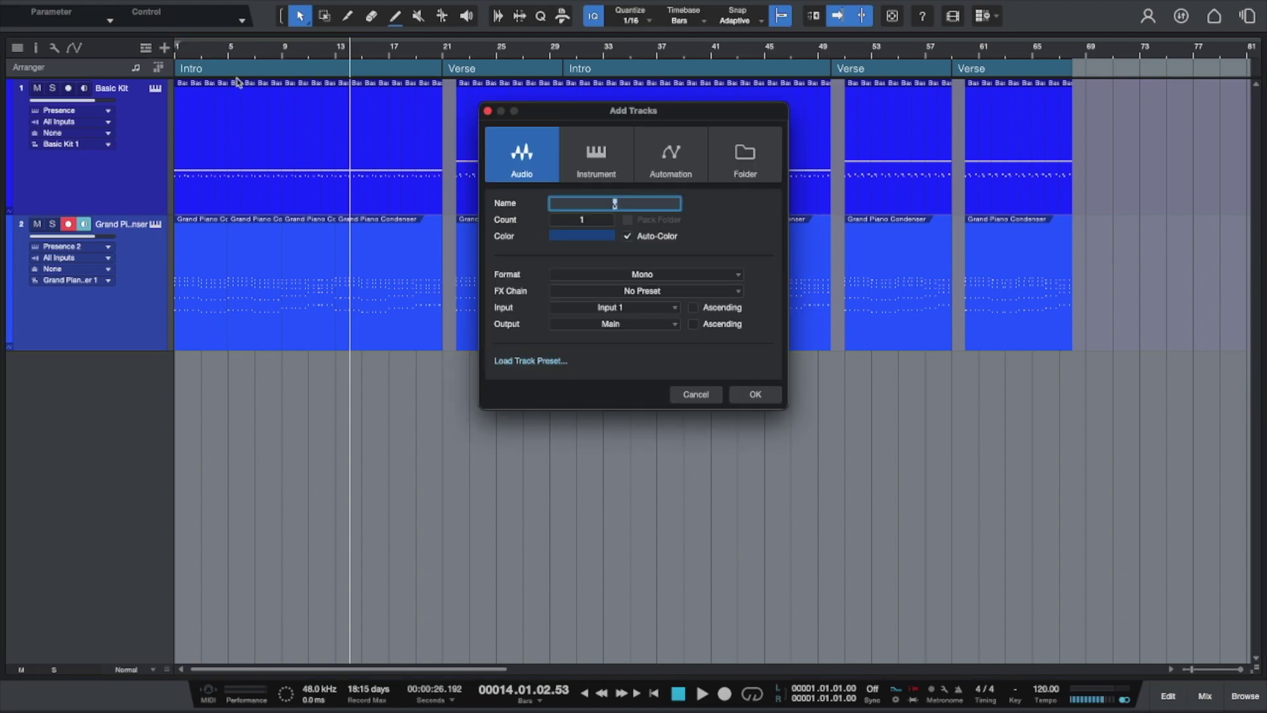
click(624, 308)
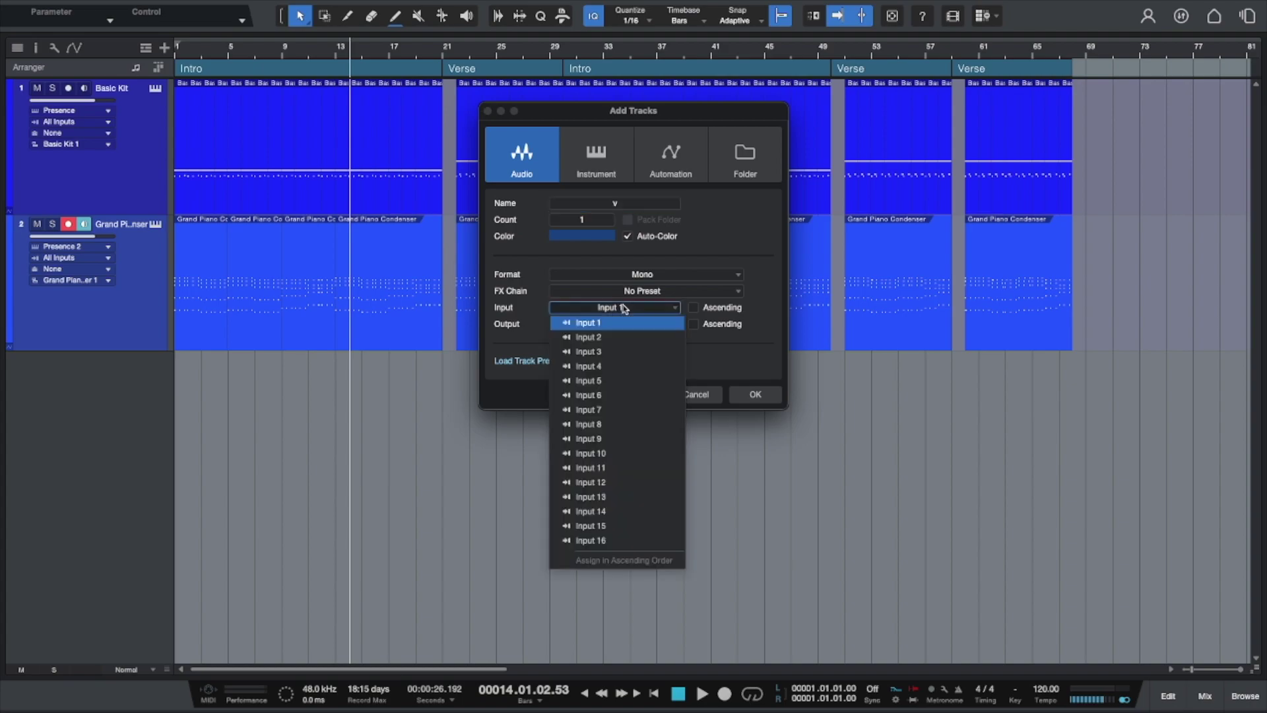
click(609, 381)
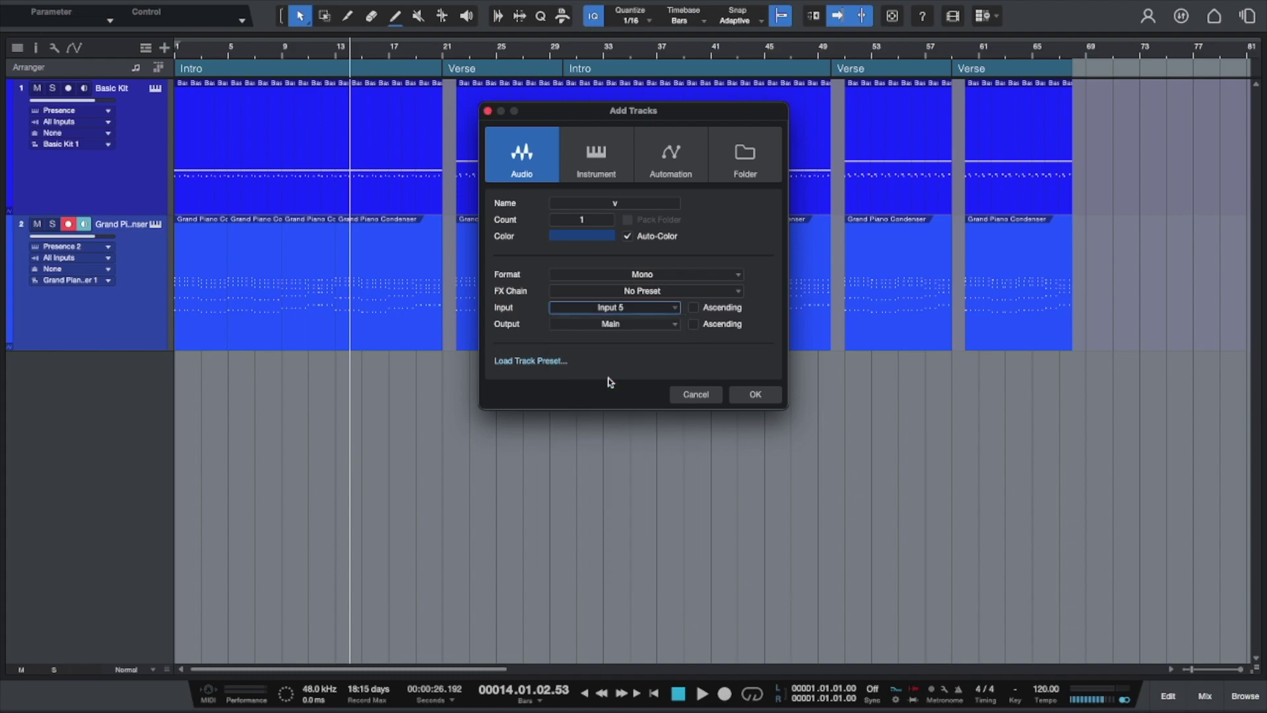
click(751, 395)
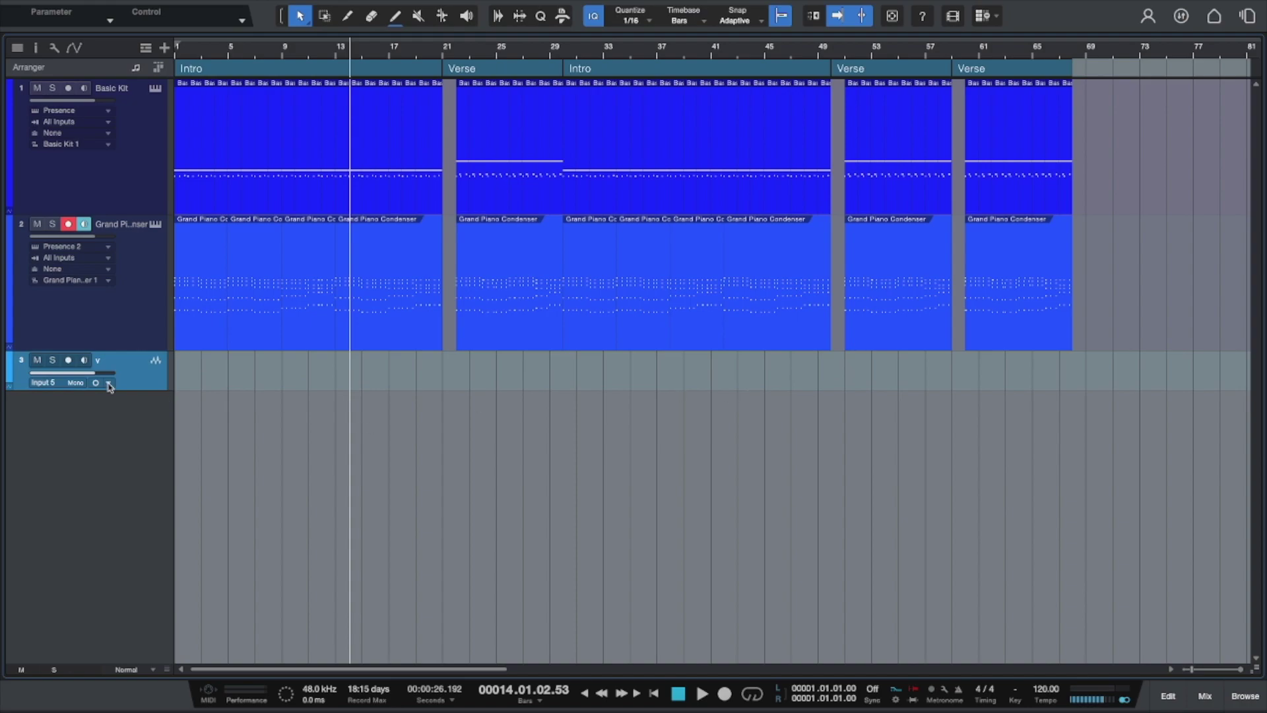
Step: Disarm the piano track and arm the v track for recording with input monitoring off
click(69, 224)
click(69, 360)
click(83, 360)
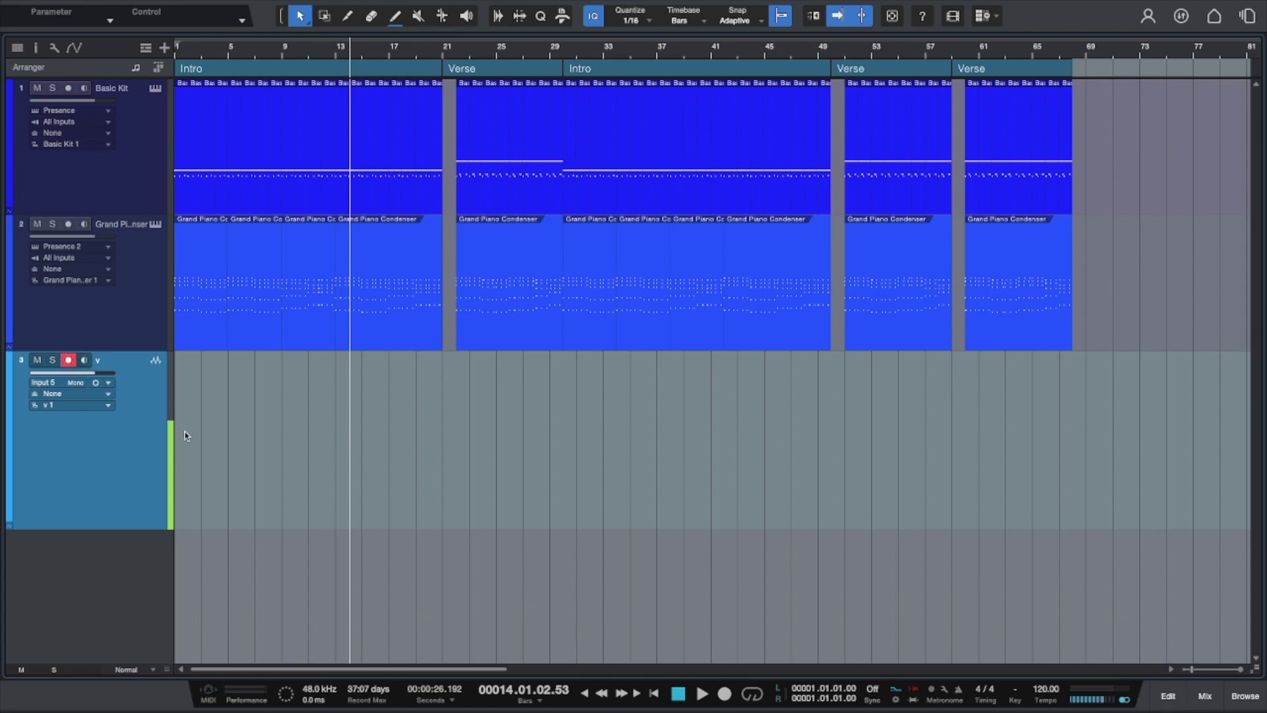
Step: Check the transport options, then start recording onto the v track from bar 1
mouse_move(170, 495)
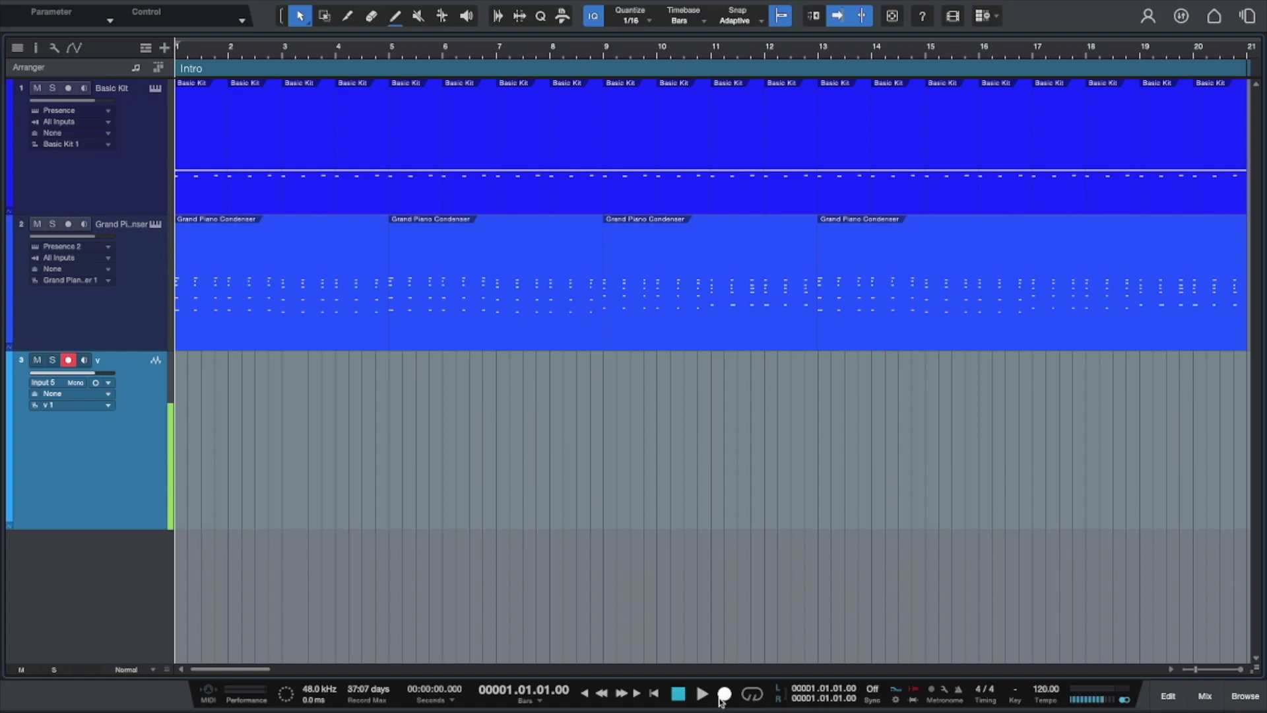
right_click(722, 701)
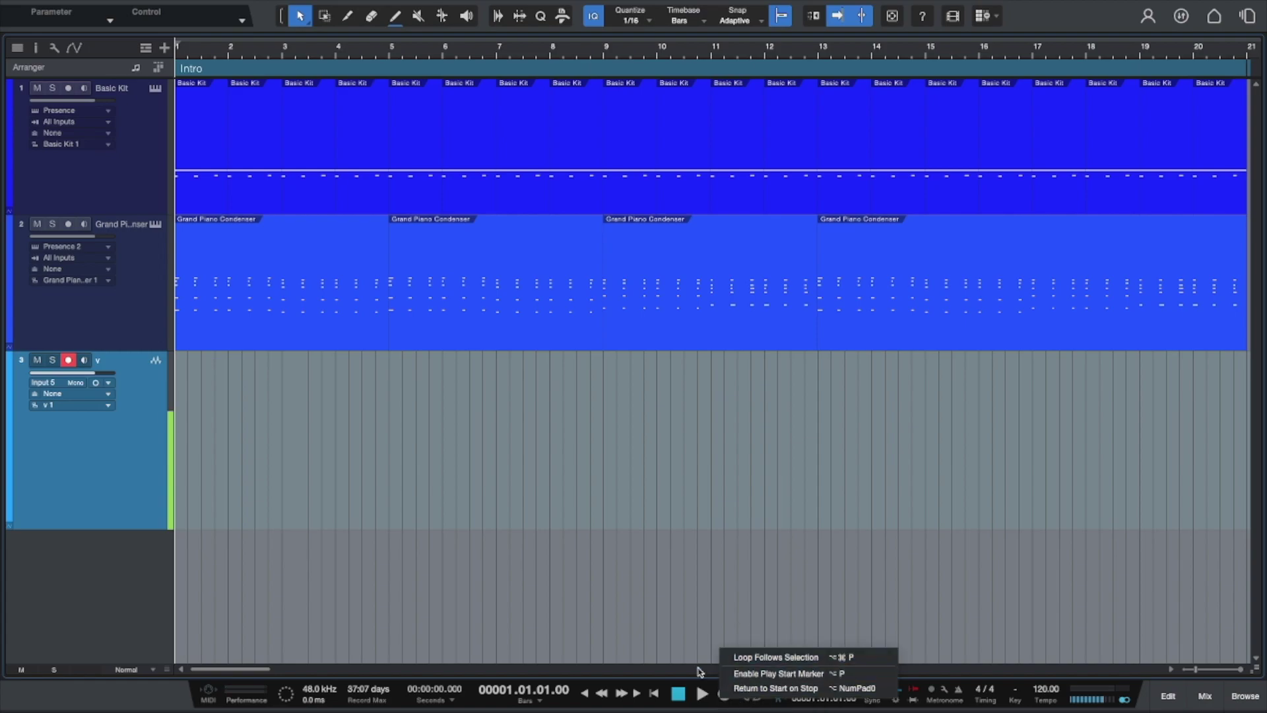
click(693, 647)
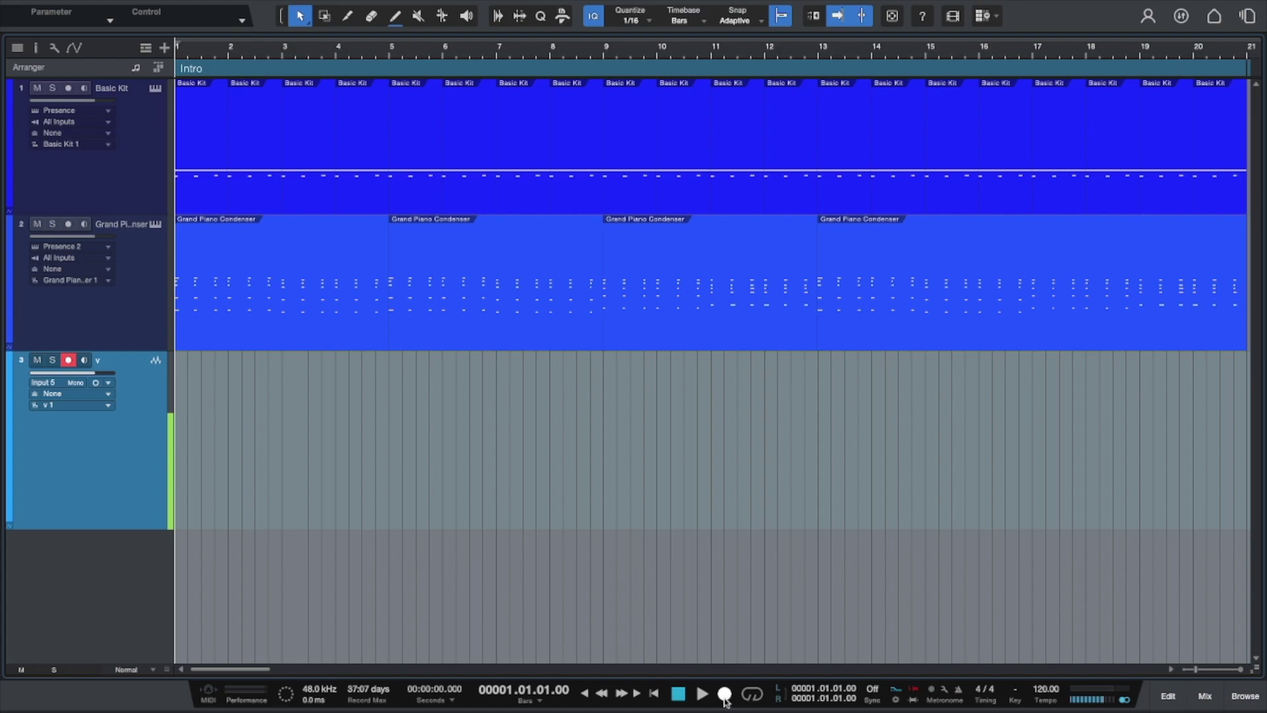
click(724, 694)
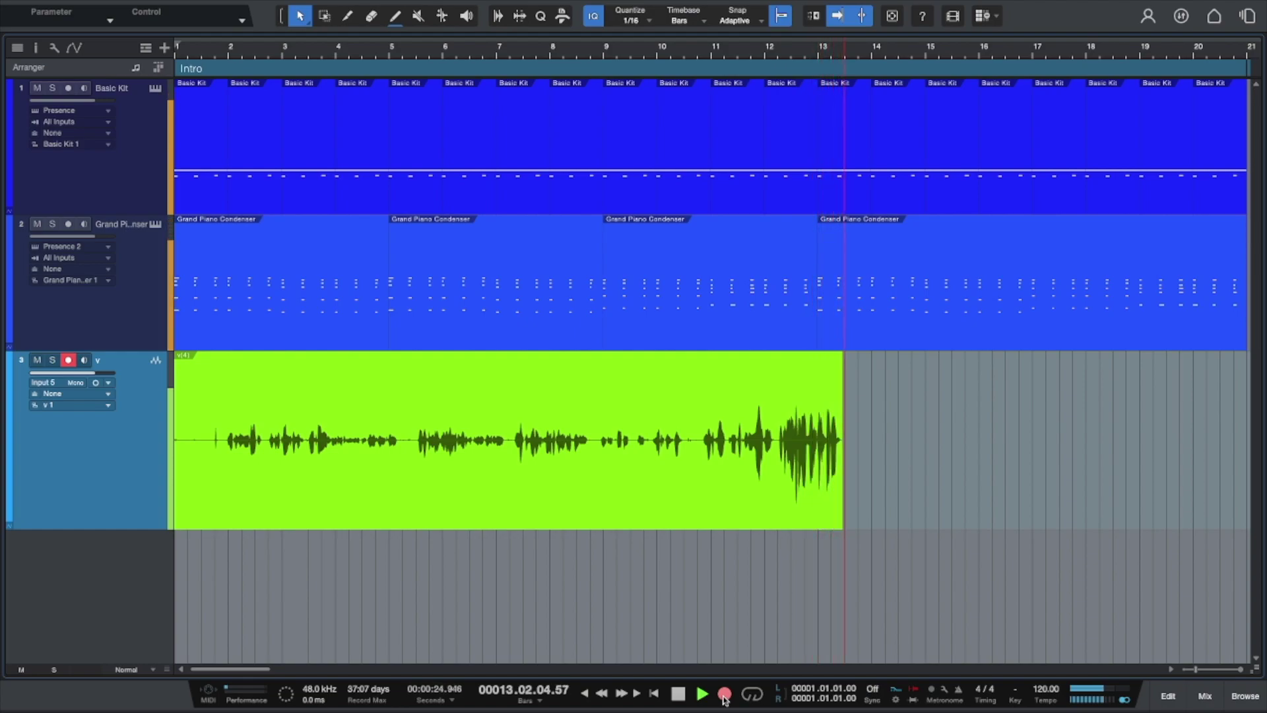
Step: Stop recording once the v take reaches about bar 14
click(724, 694)
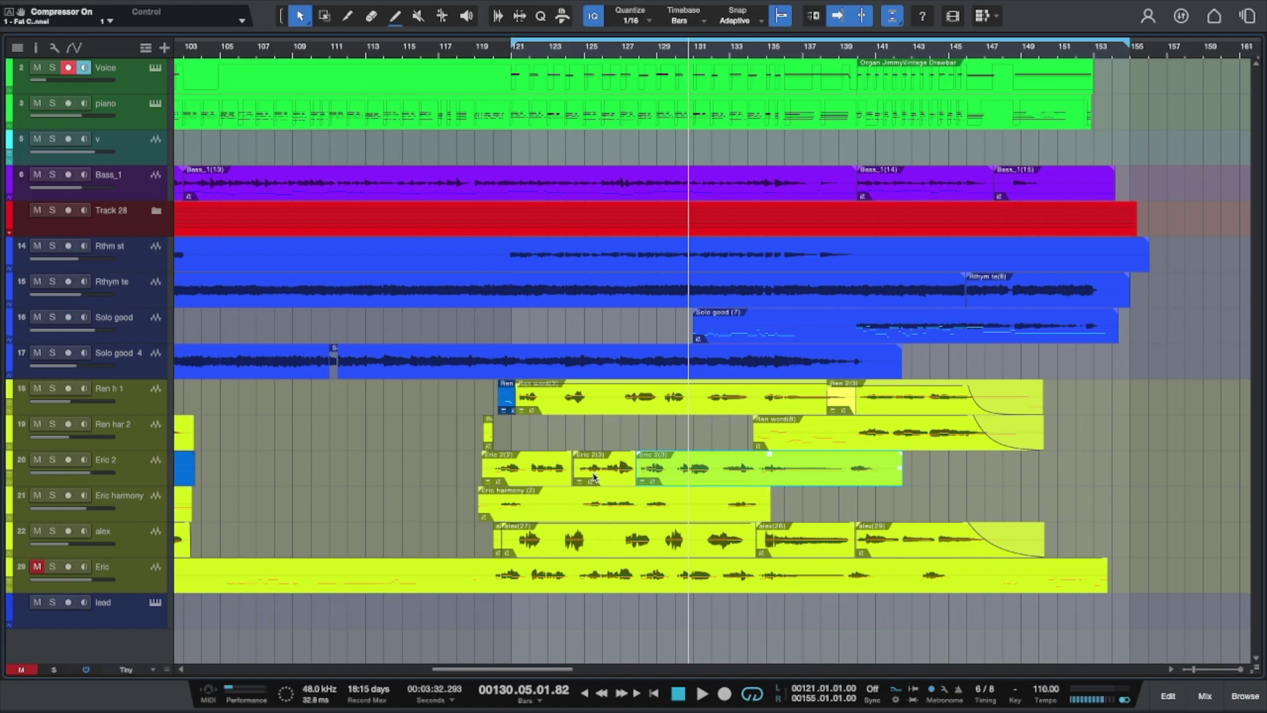
Step: Play from the bar 121 loop start and solo vocal tracks 18–22
key(KP_1)
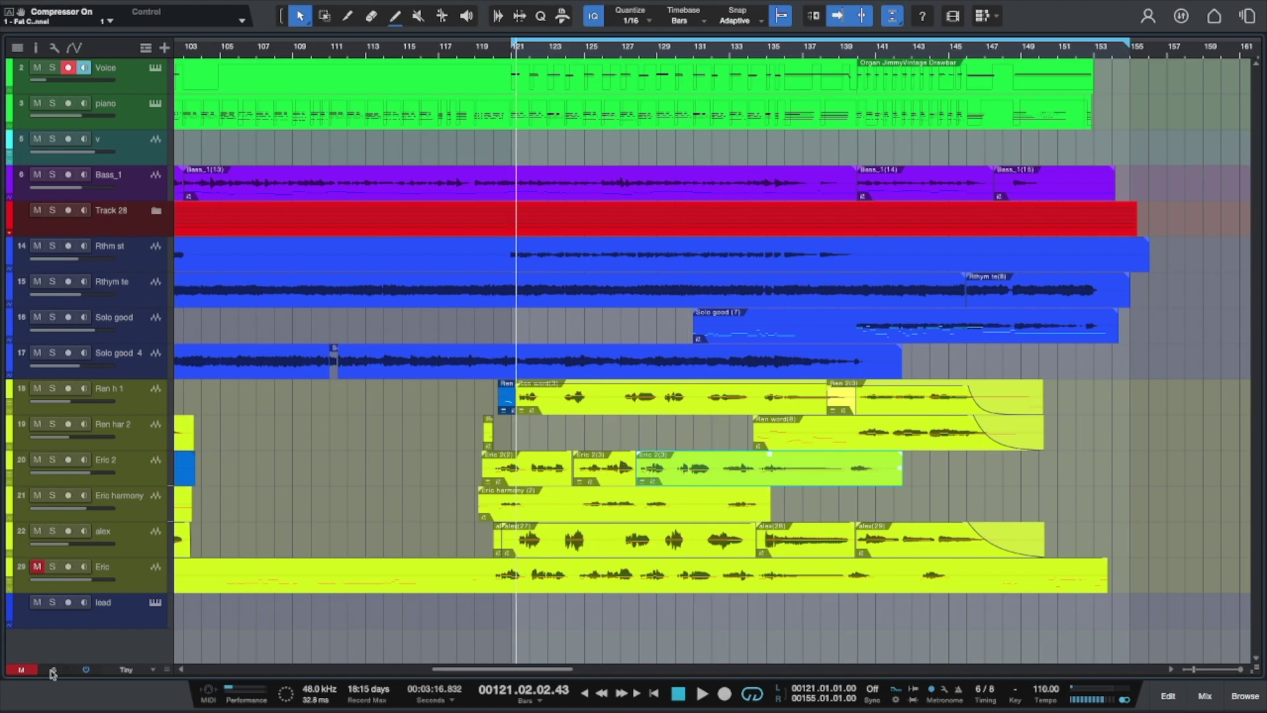
key(space)
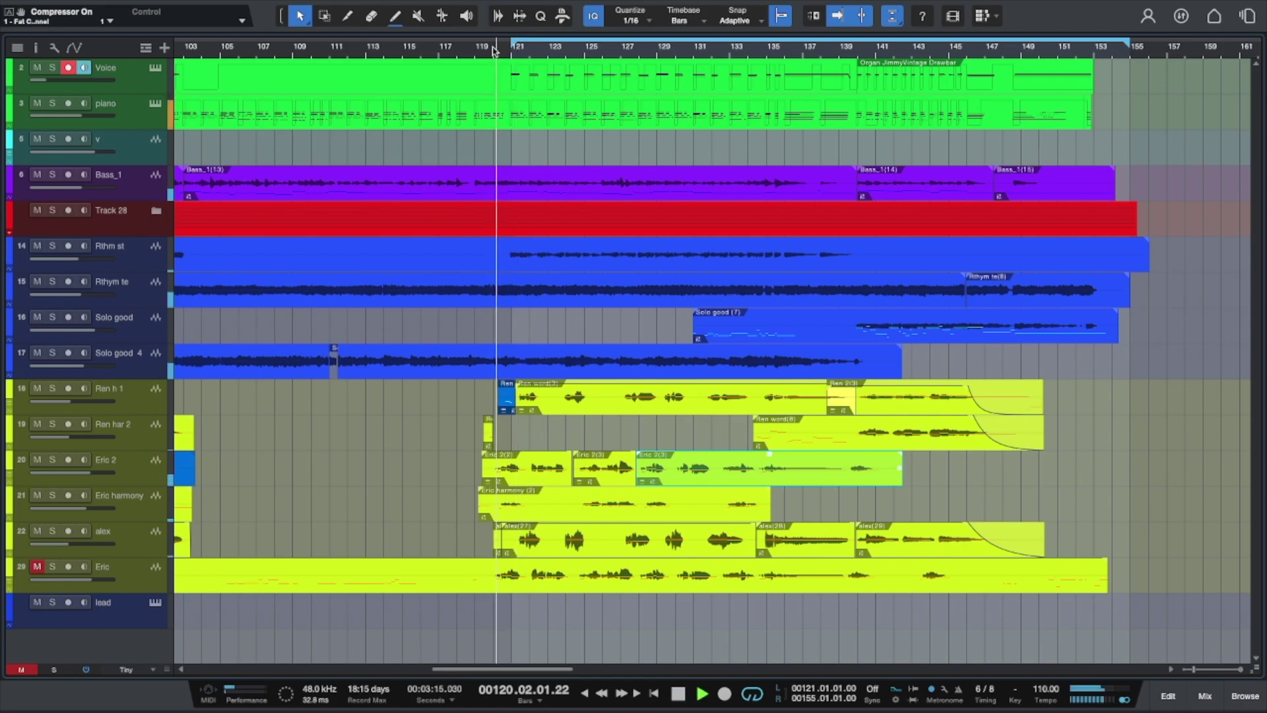
click(55, 670)
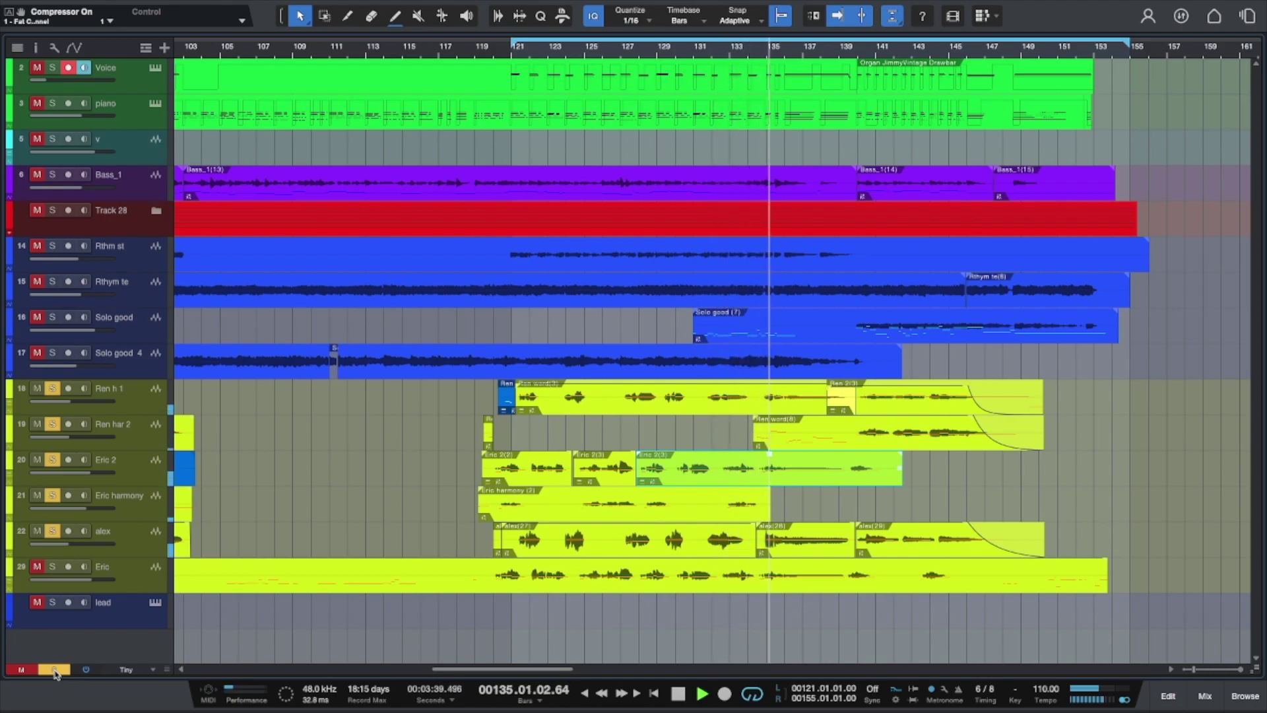
Step: Clear all solos, stop playback and bring up the Mix console with F3
click(56, 671)
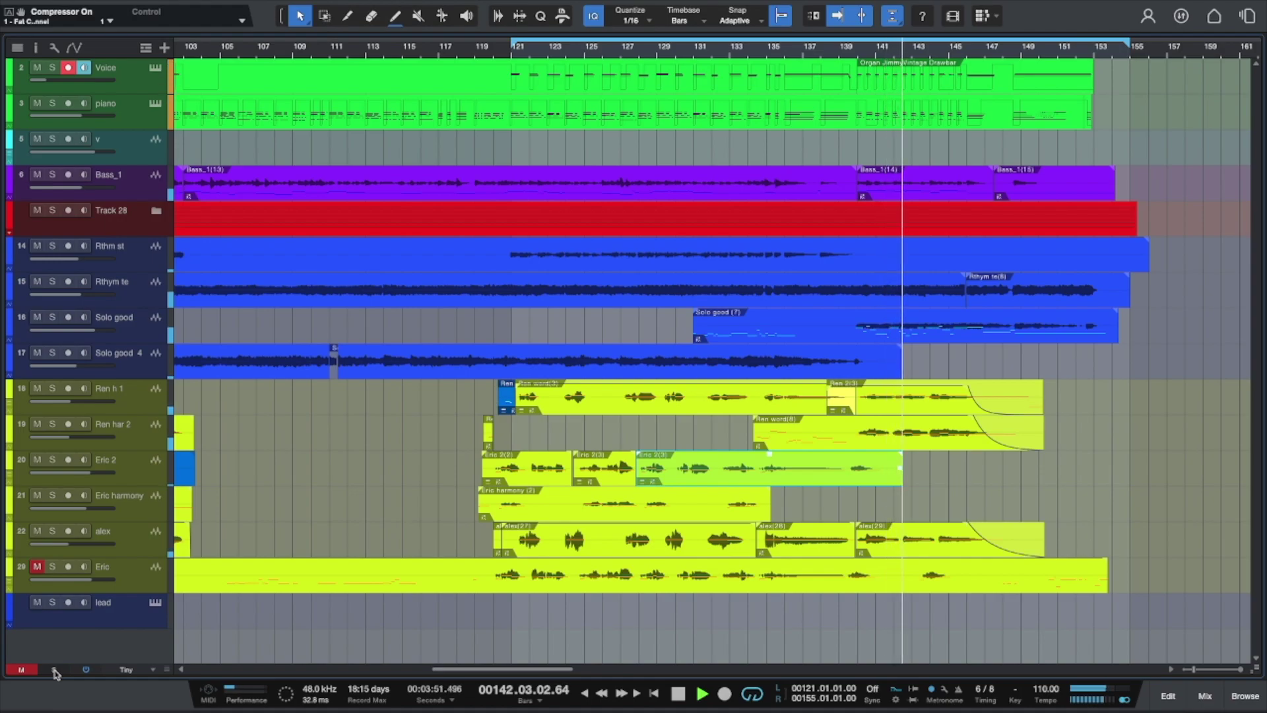
key(space)
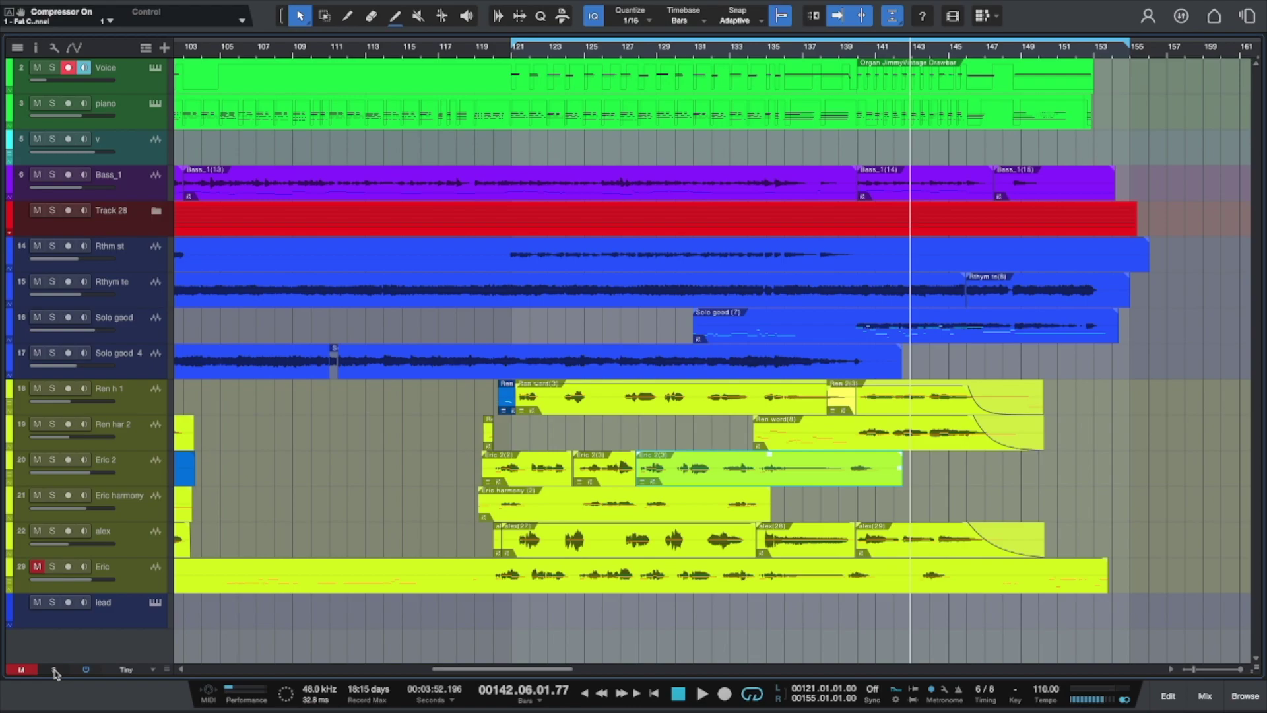
key(F3)
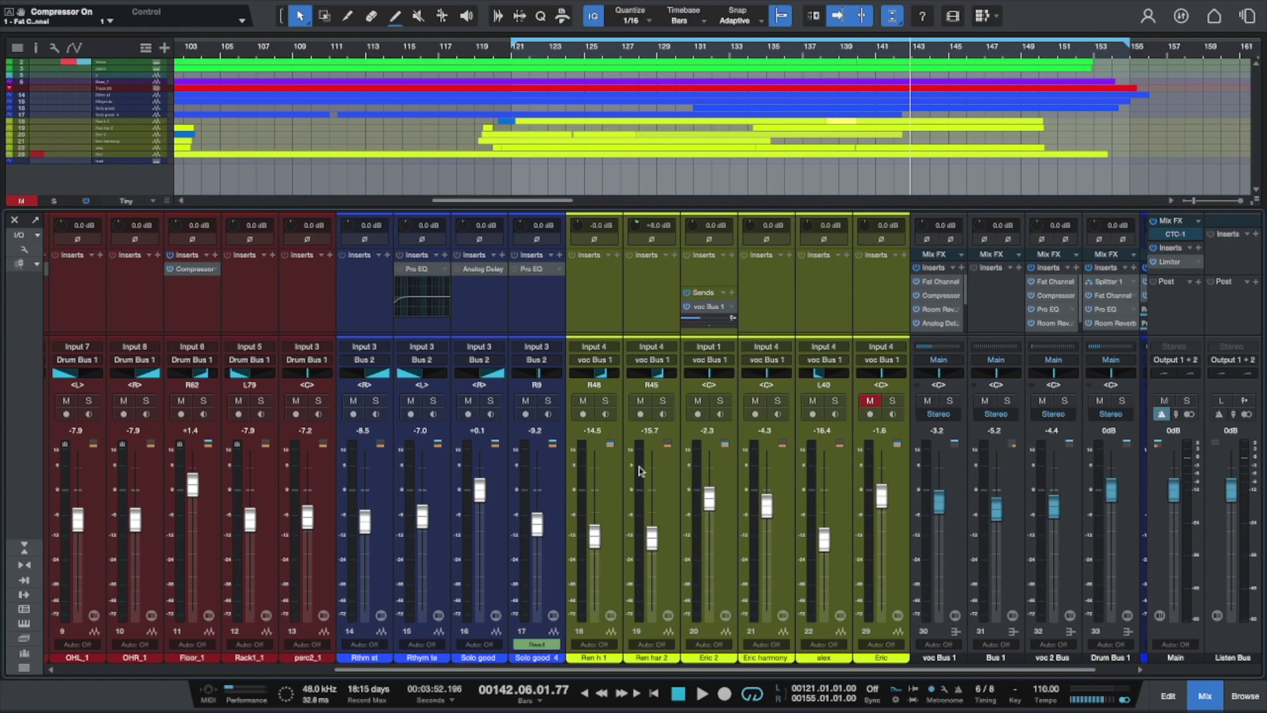
Step: Select vocal channels Ren h 1 through Eric, then open voc Bus 1's Fat Channel XT editor
mouse_move(816, 455)
click(866, 316)
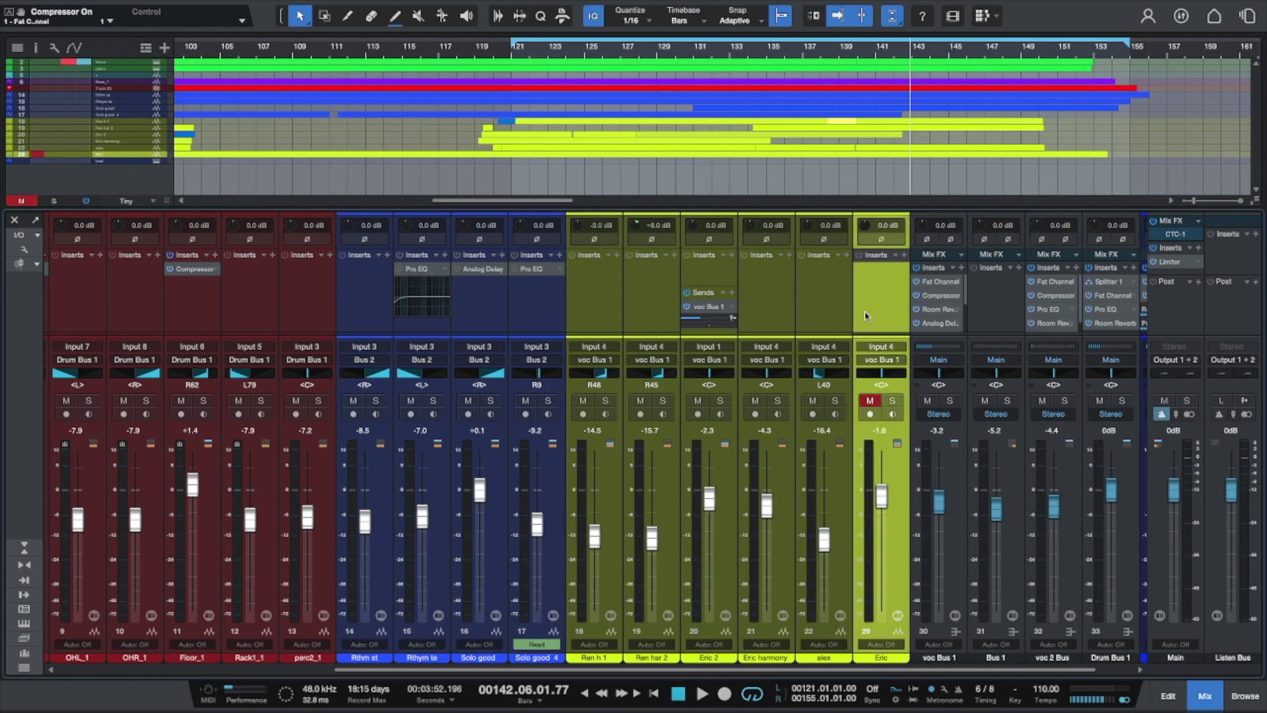
shift+click(583, 314)
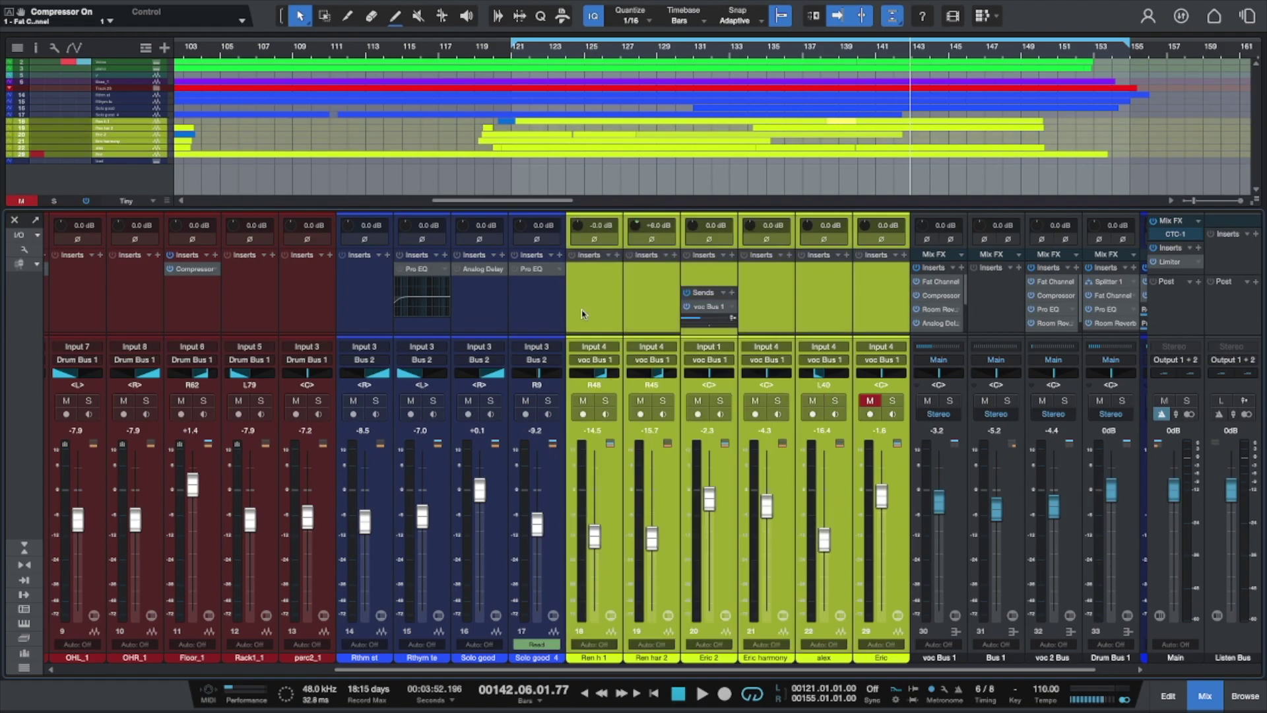
right_click(583, 314)
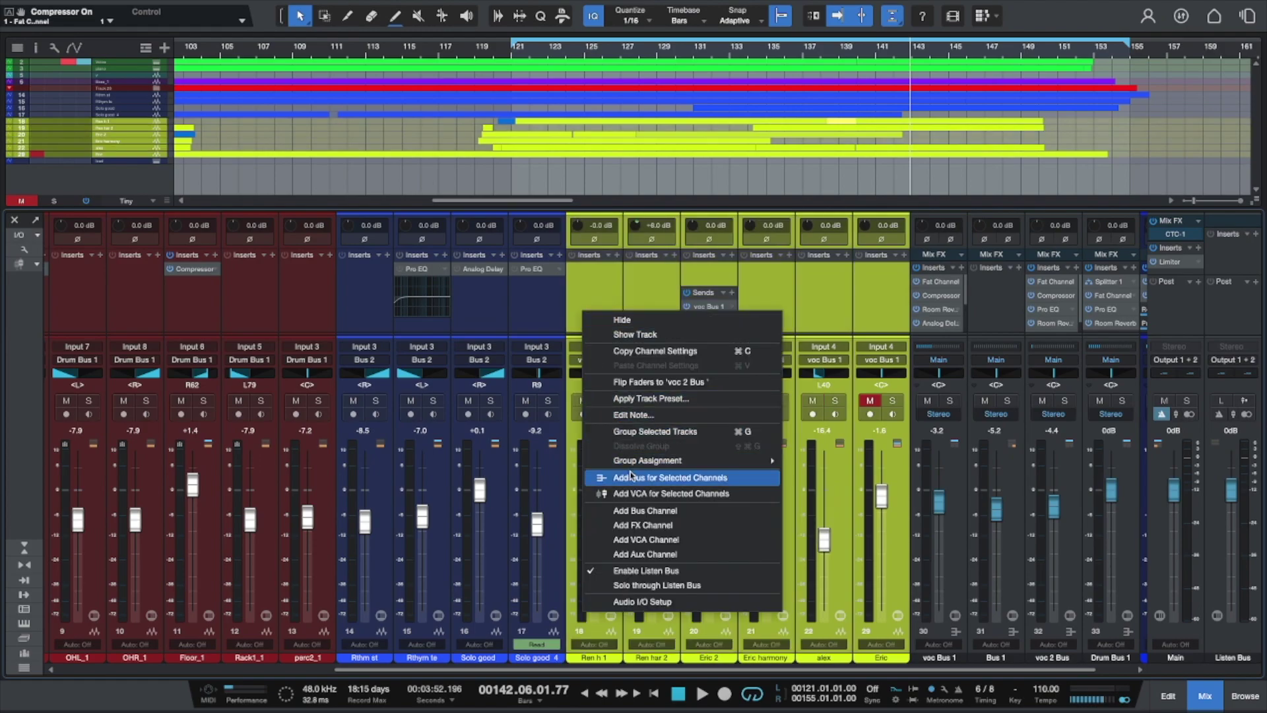
click(594, 283)
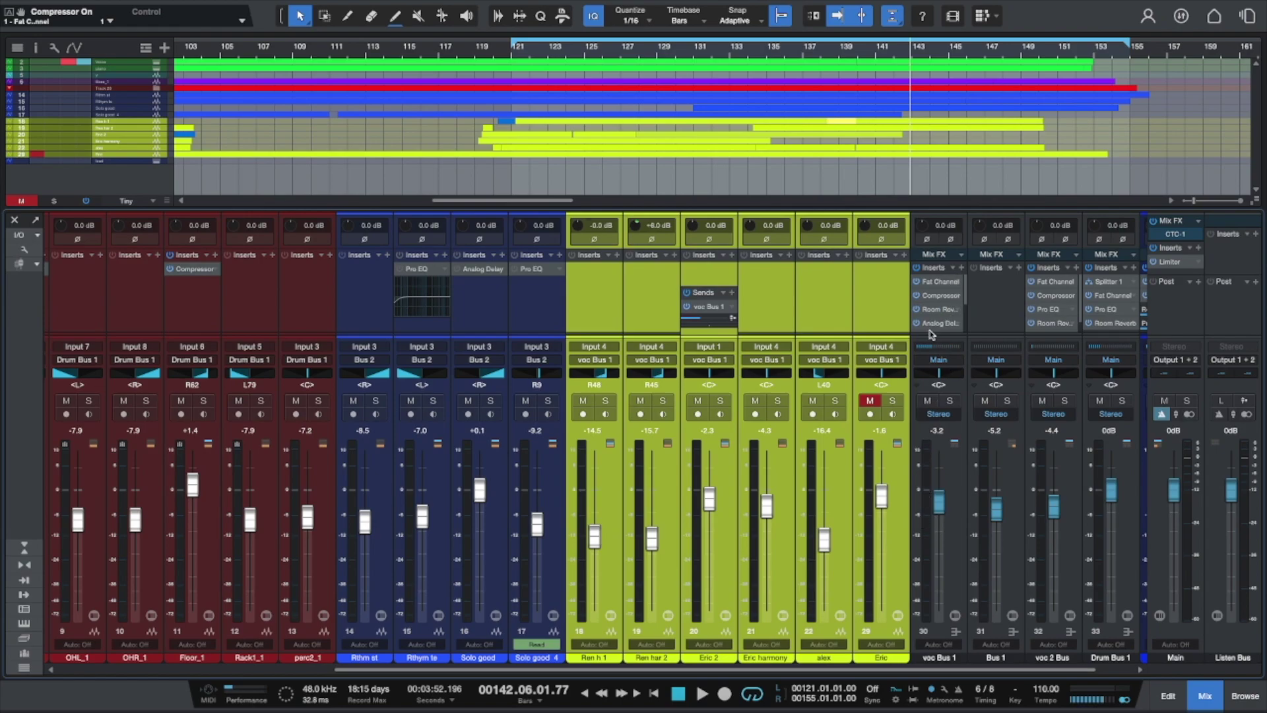
right_click(959, 285)
click(970, 294)
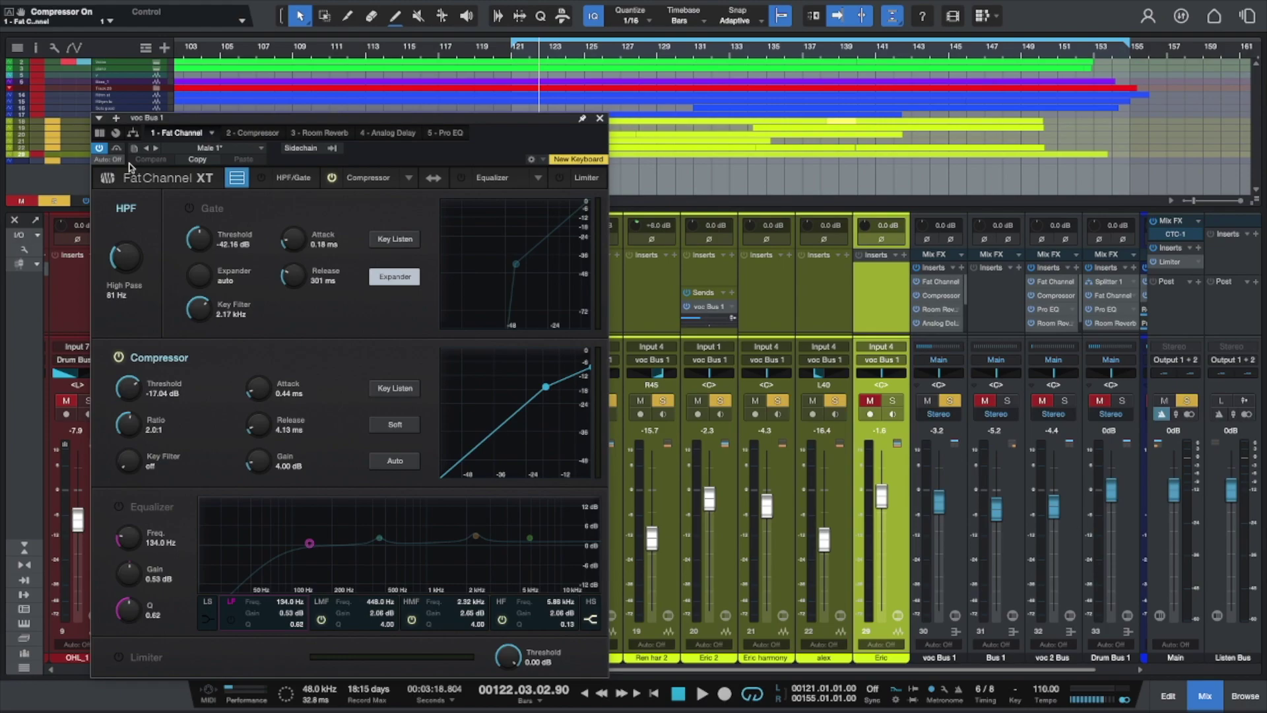
Step: During playback, bypass voc Bus 1's Fat Channel XT to compare, then re-enable it
key(space)
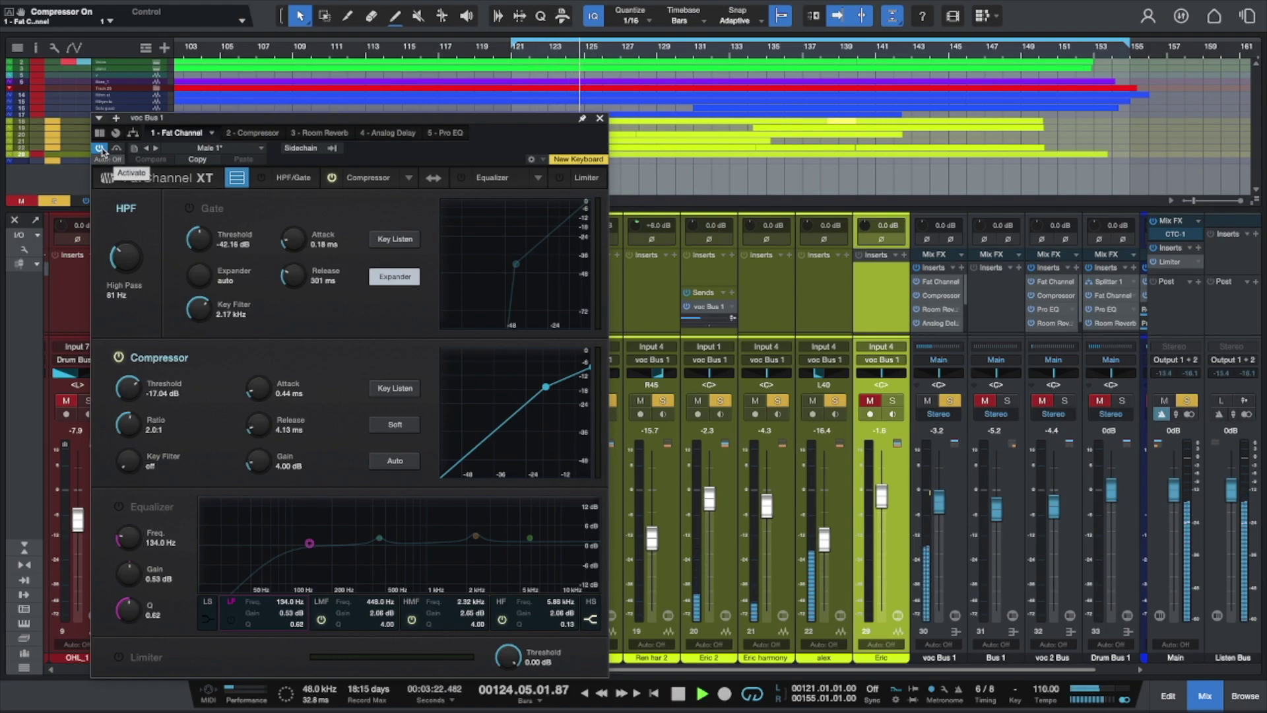
click(101, 149)
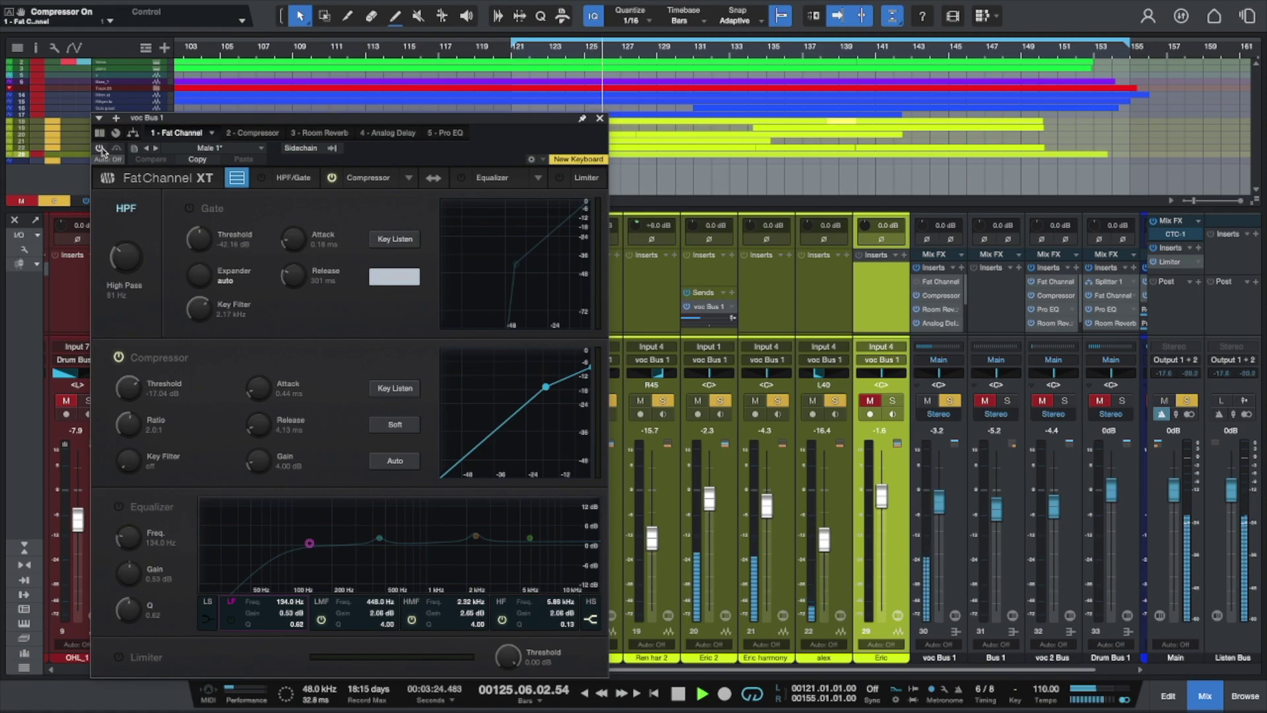
click(100, 149)
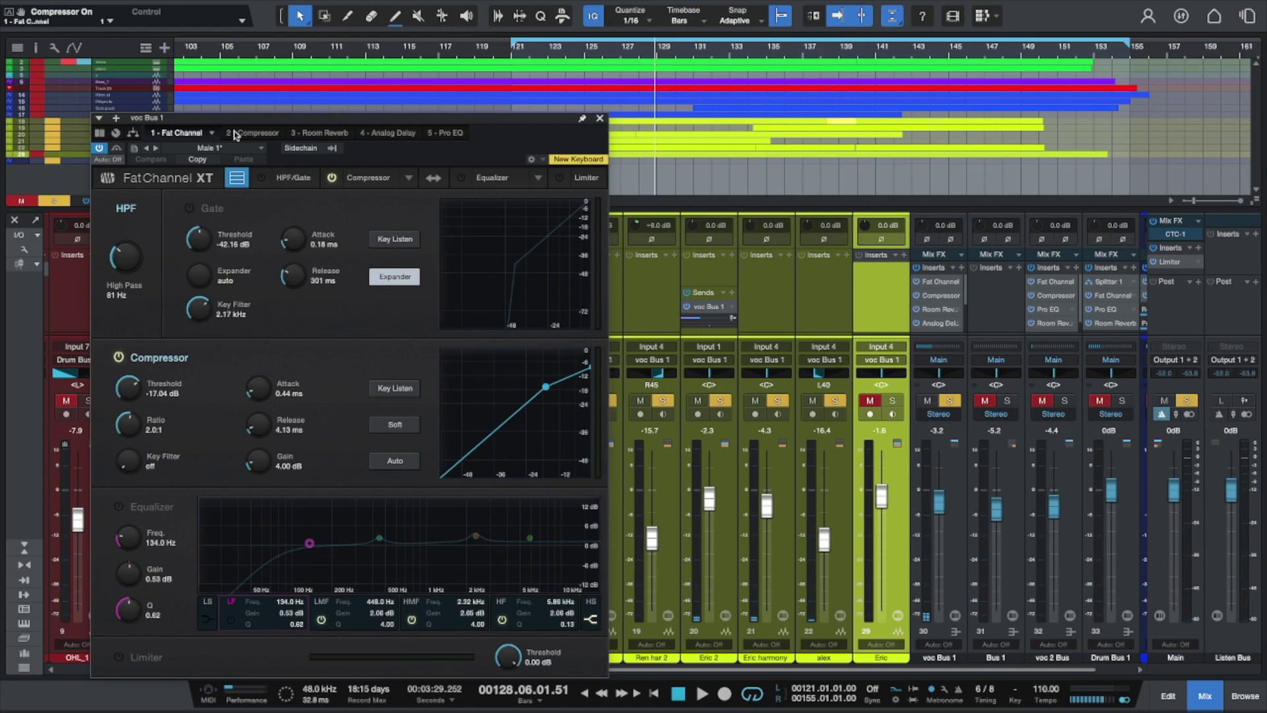
Step: Audition the vocal bus Compressor during playback, then switch to the Room Reverb insert
click(242, 135)
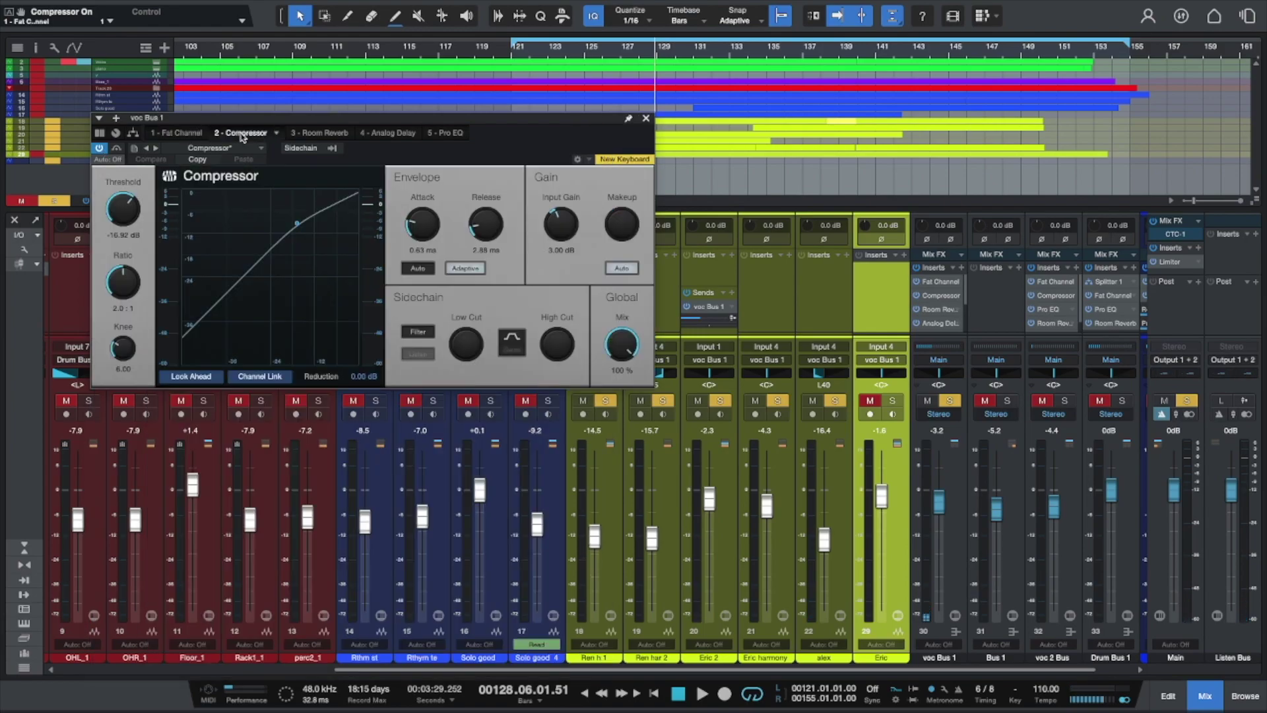
key(space)
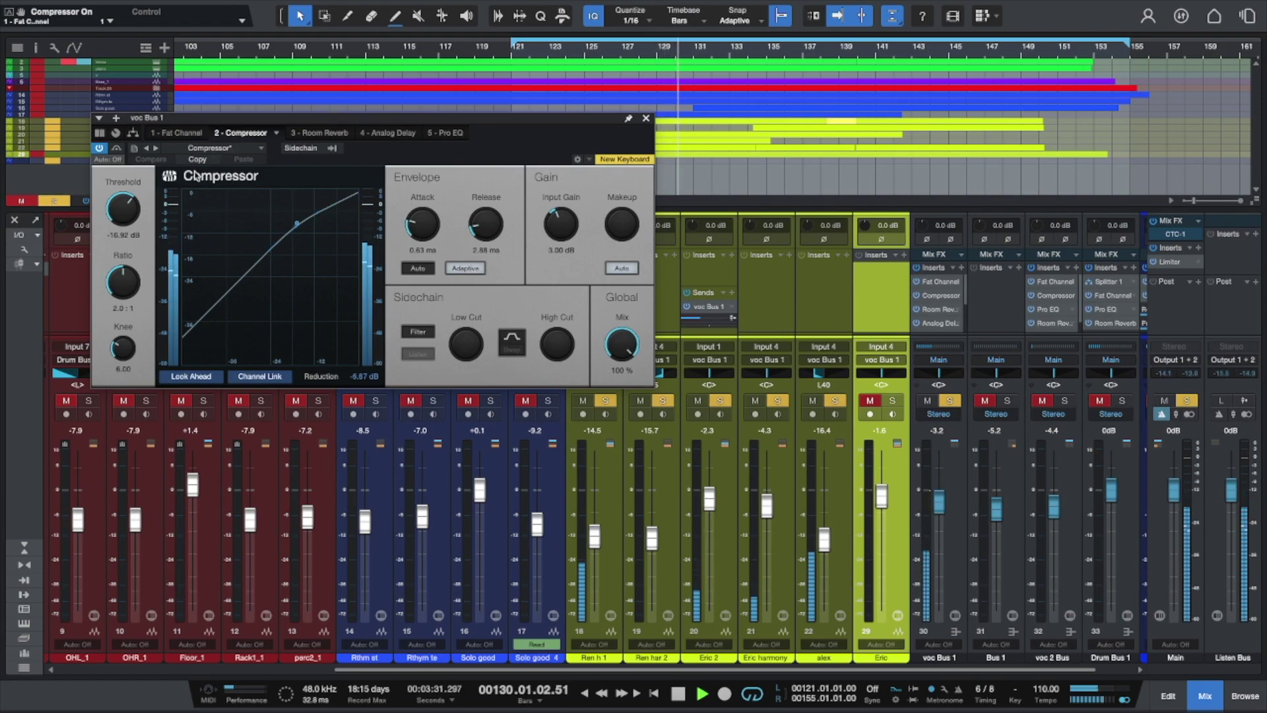
key(space)
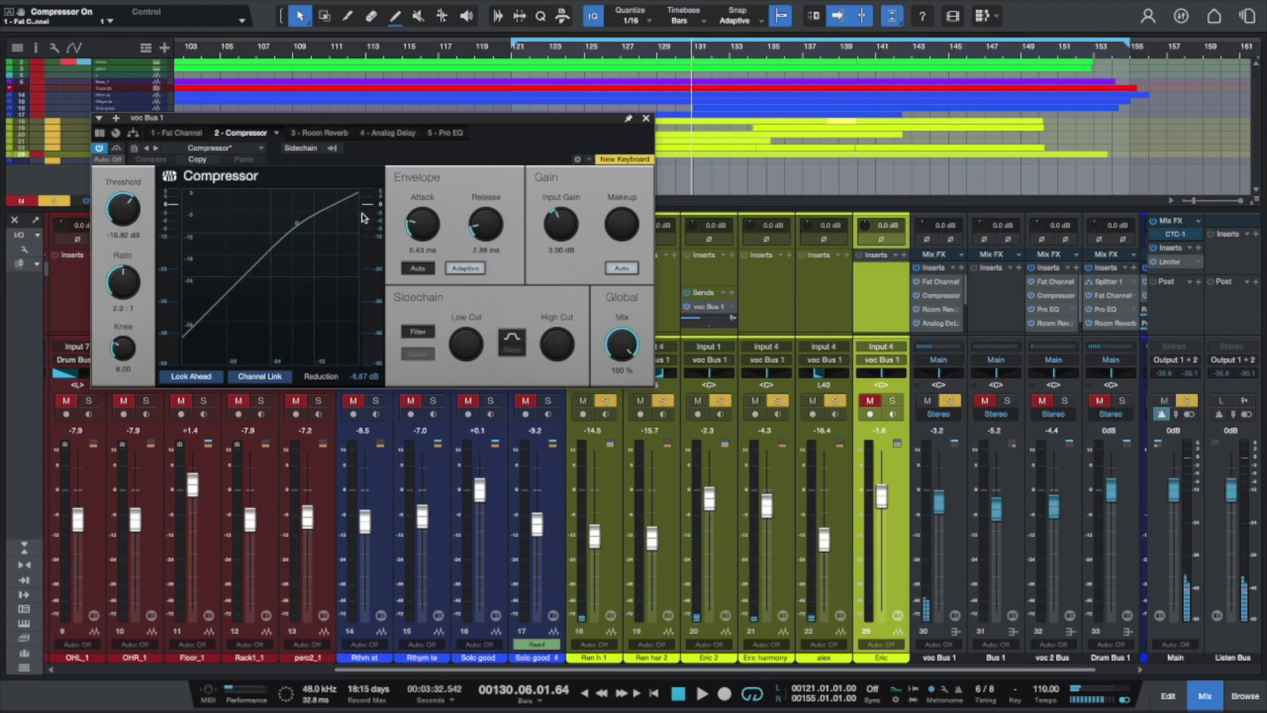
key(space)
key(space)
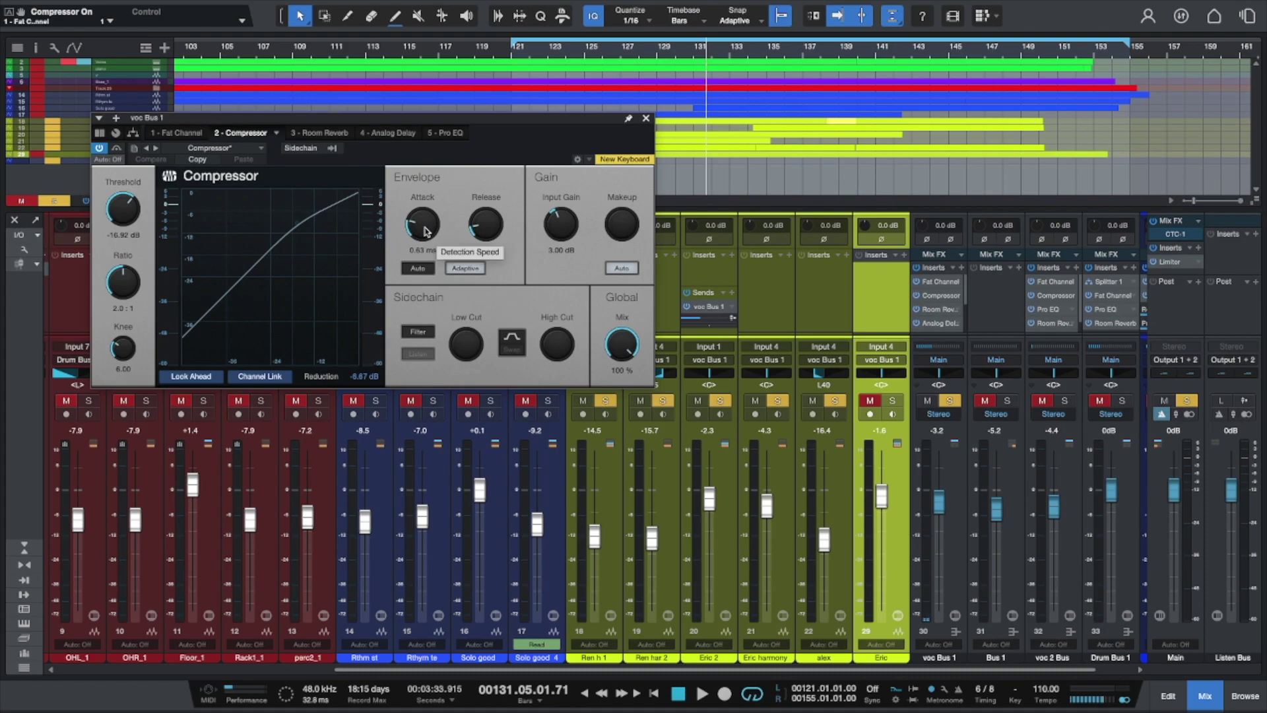
click(317, 133)
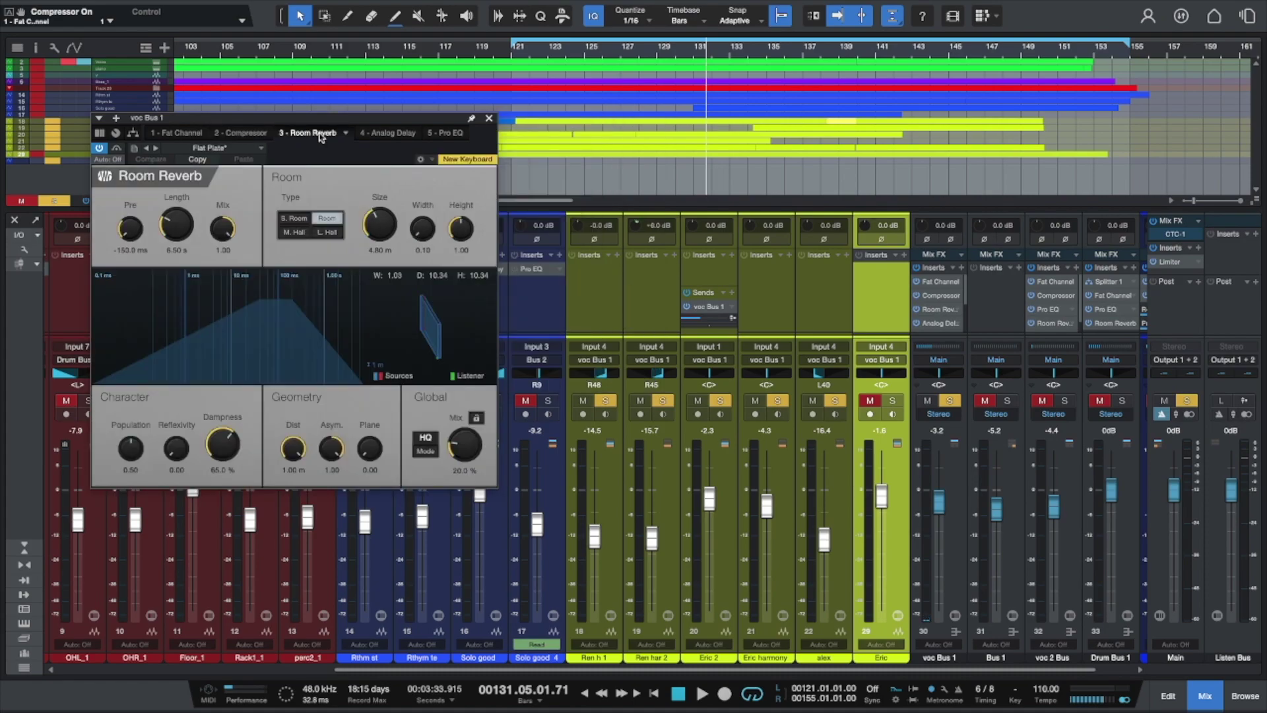
Step: Compare the Room Reverb bypassed and active during playback, stop, and bring up the Analog Delay insert
key(space)
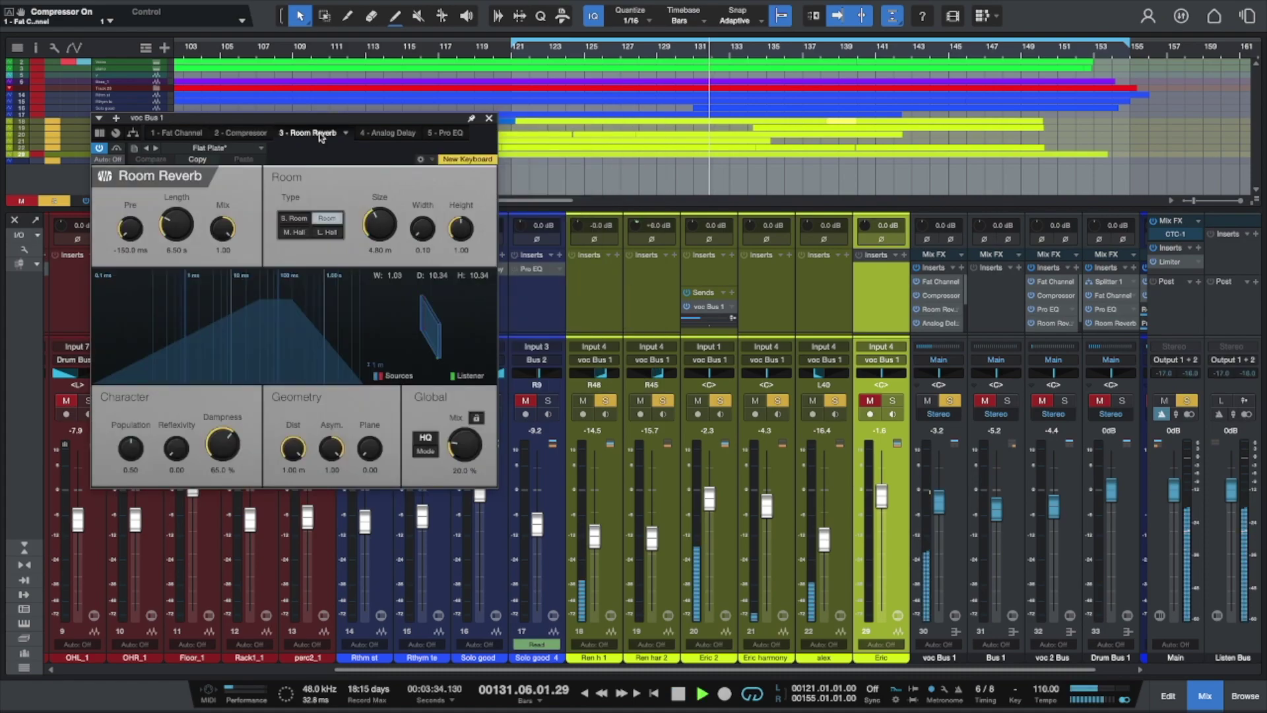
click(101, 149)
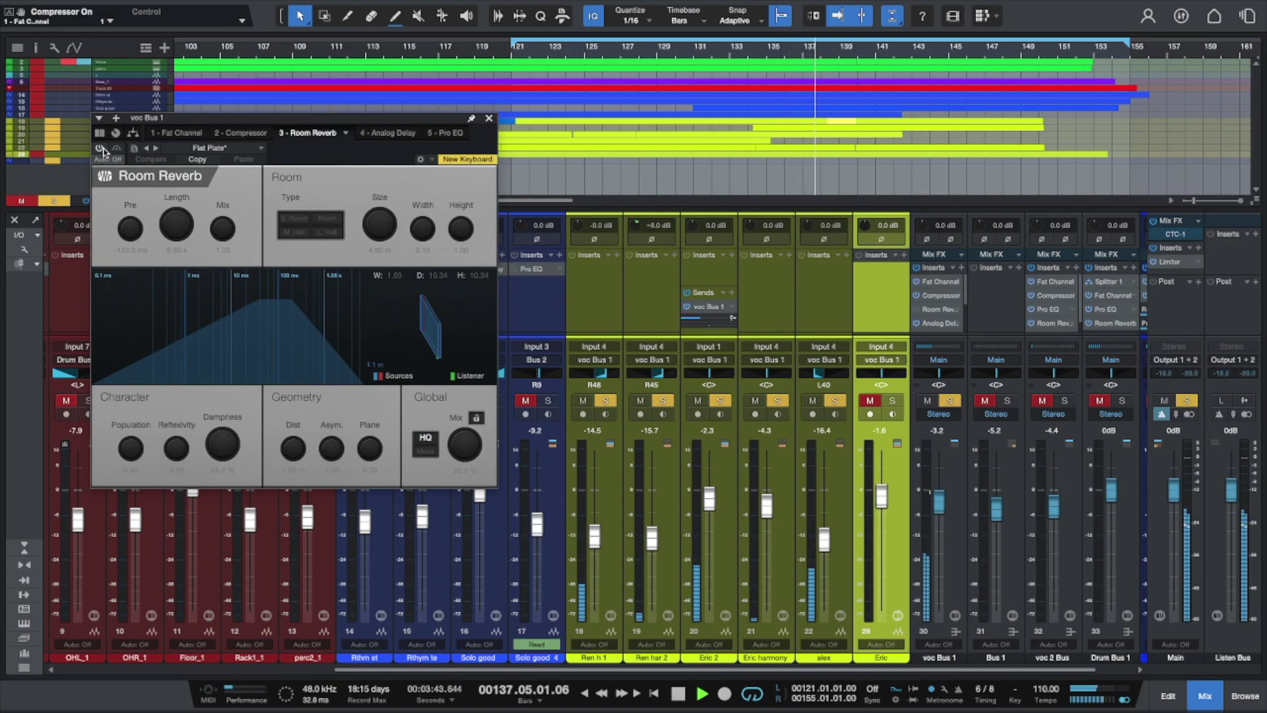
click(101, 149)
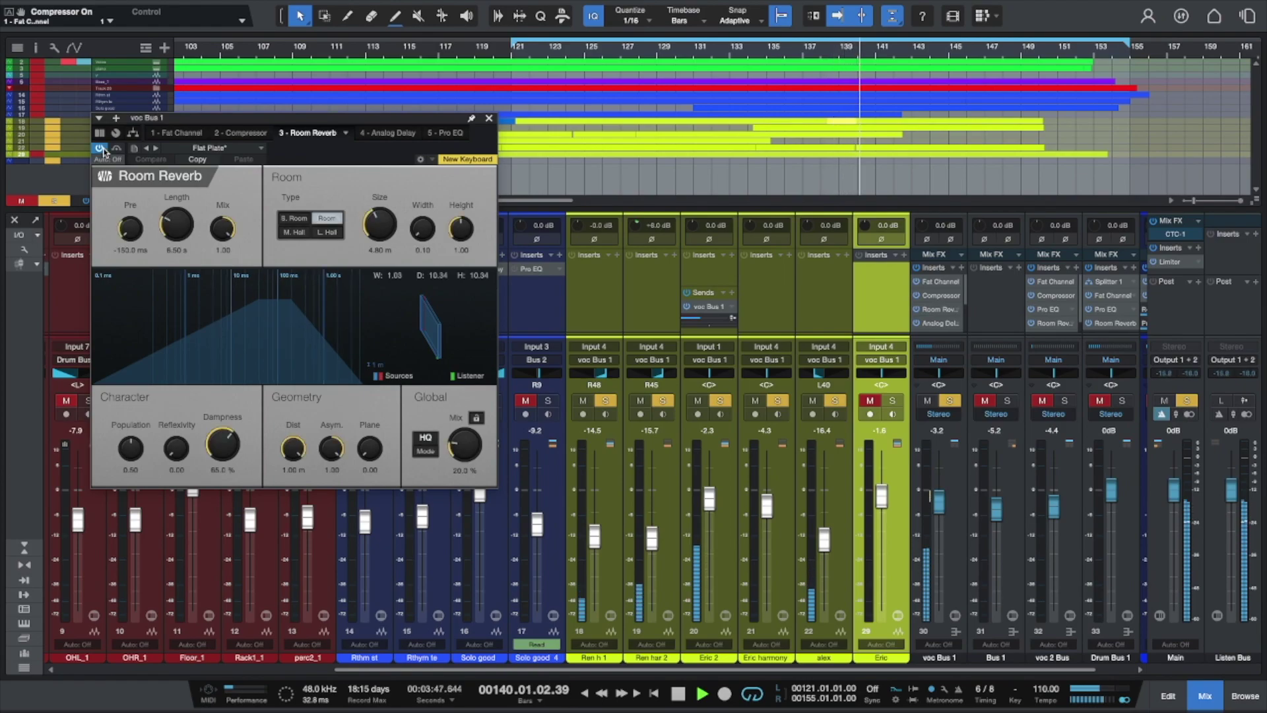
key(space)
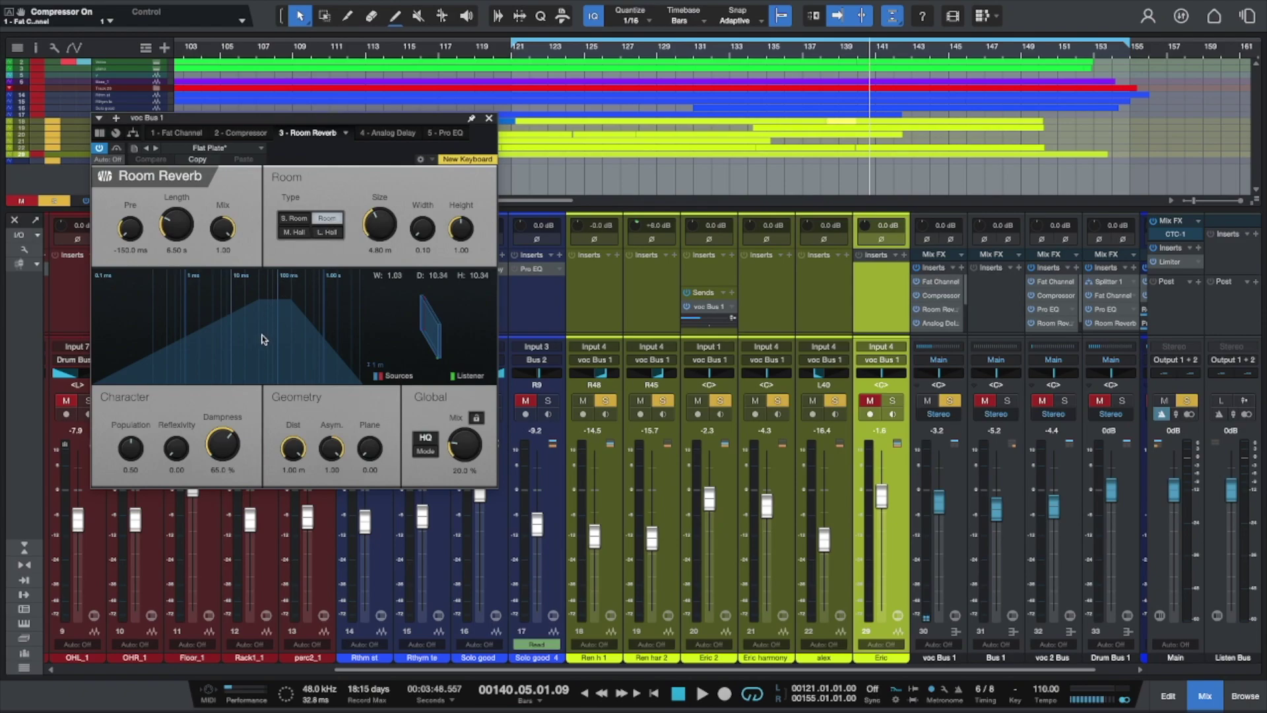
click(392, 134)
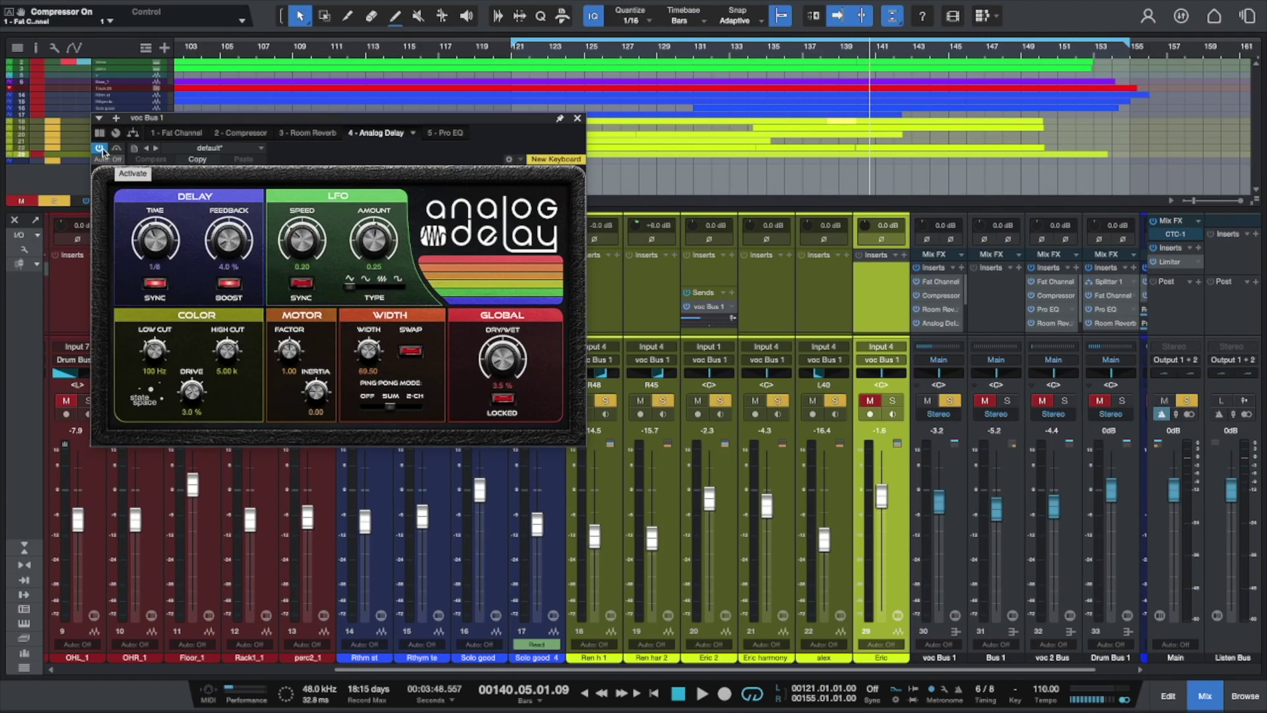
Step: During playback, bypass the Analog Delay to compare, re-enable it, then stop
key(space)
click(100, 149)
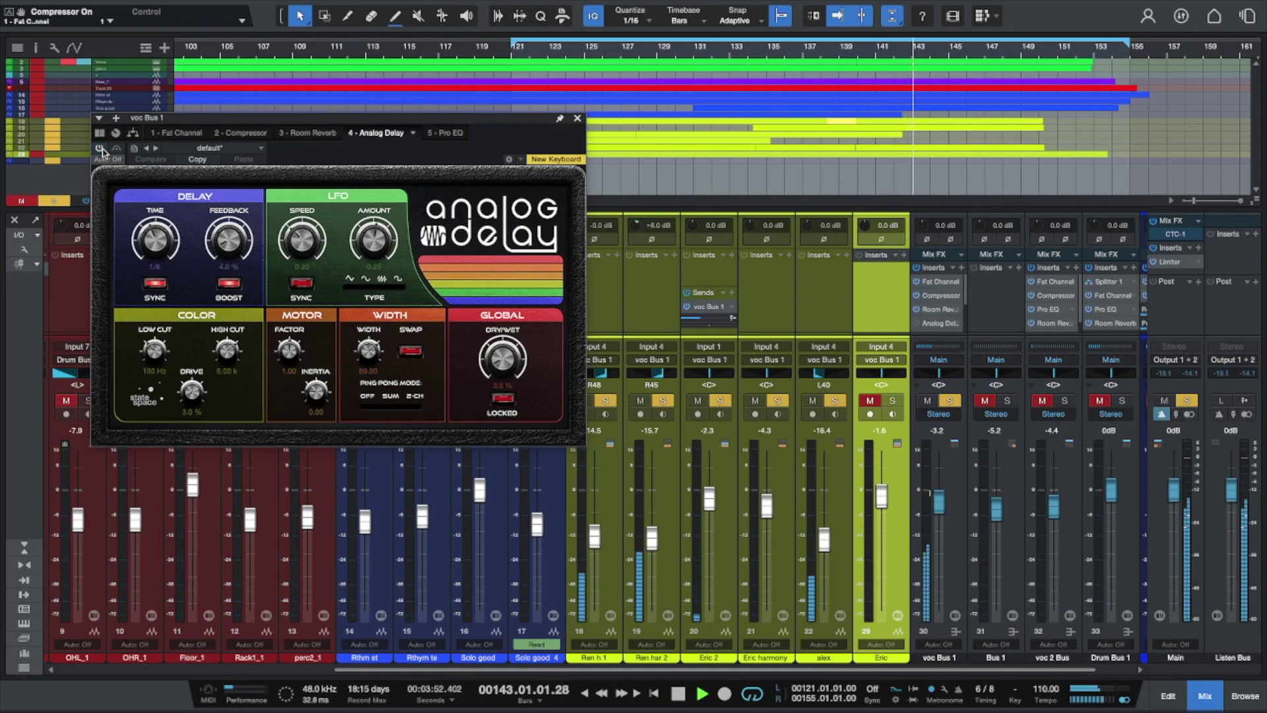
click(101, 149)
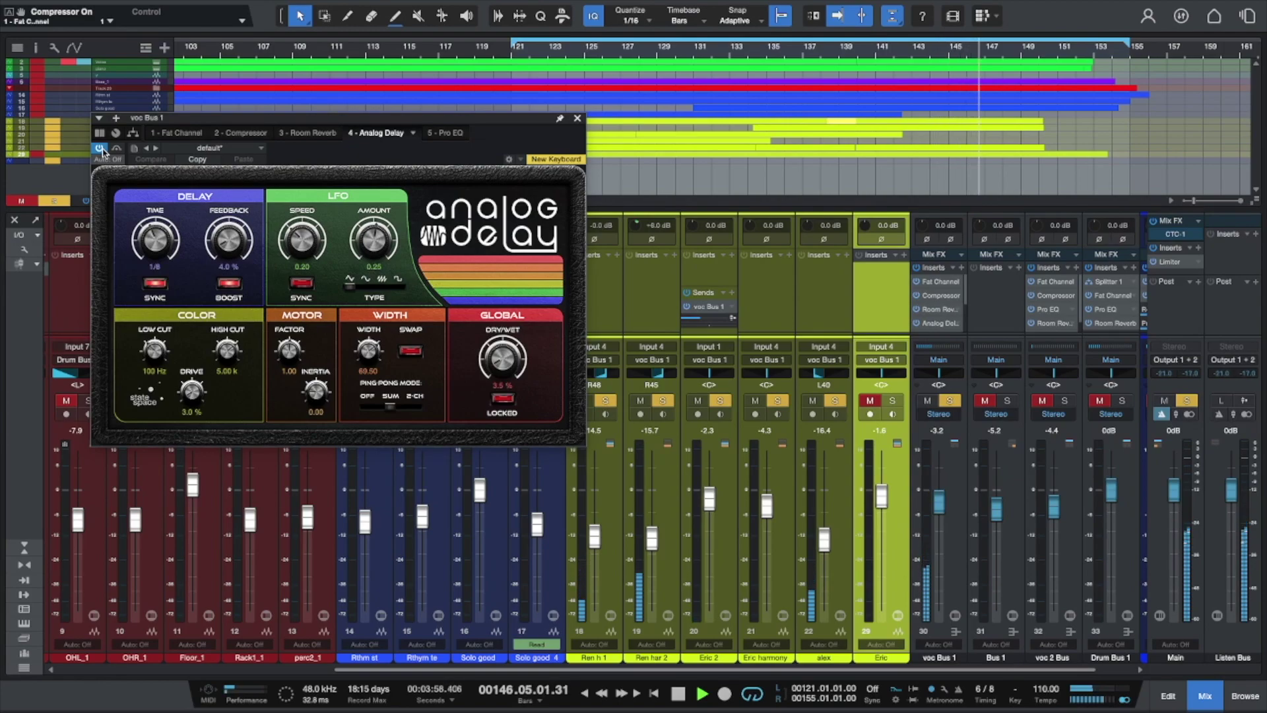
key(space)
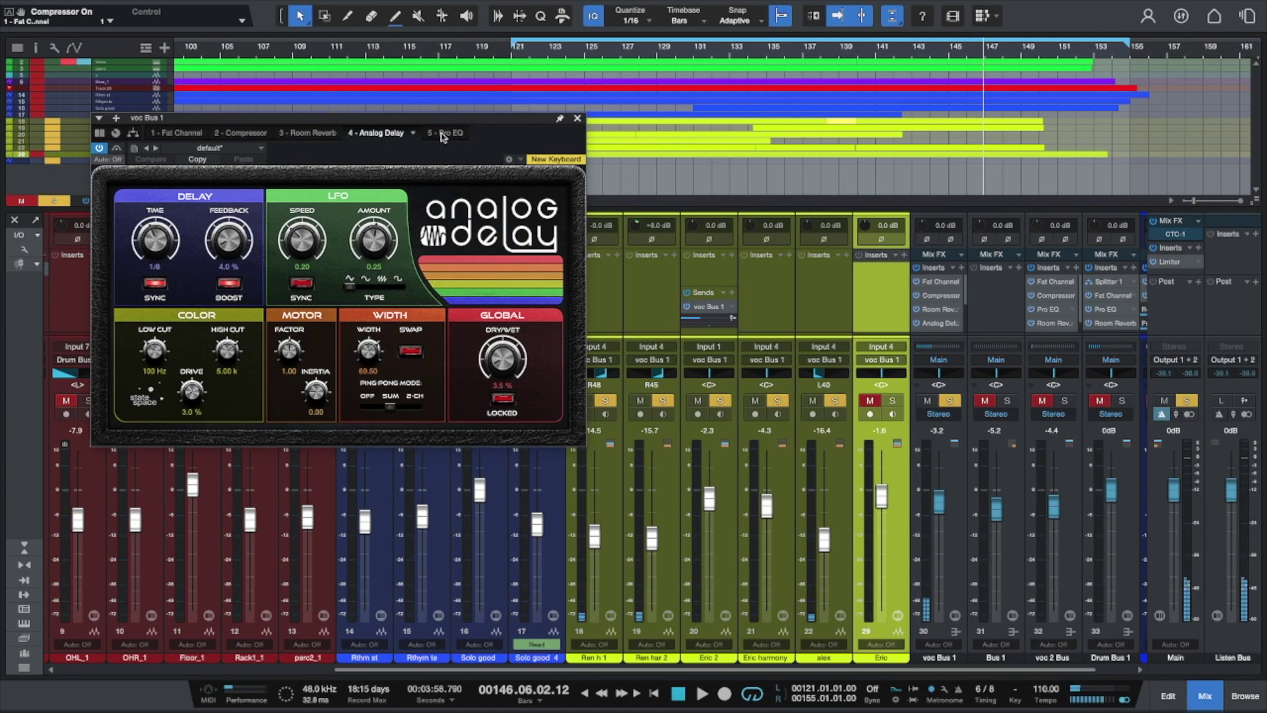
Step: Display the vocal bus Pro EQ's 5.04 dB high shelf at 11.96 kHz, then play briefly from bar 123
click(443, 134)
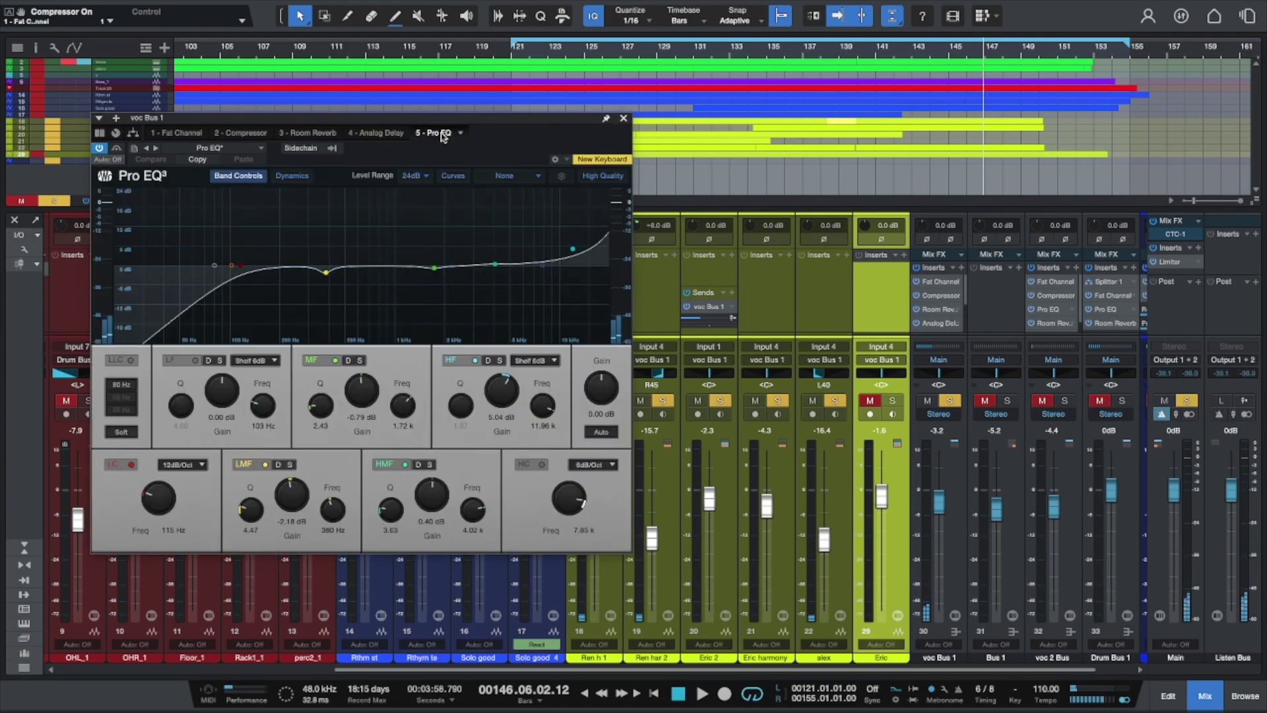
click(548, 48)
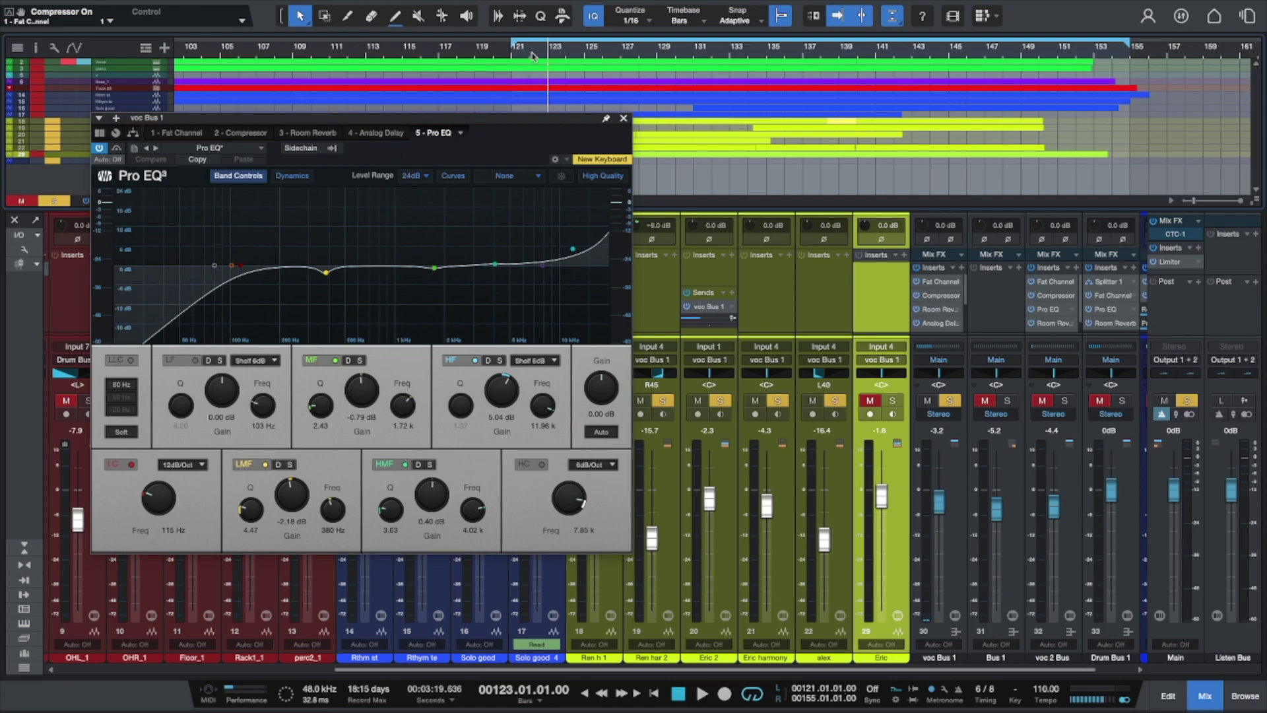
key(space)
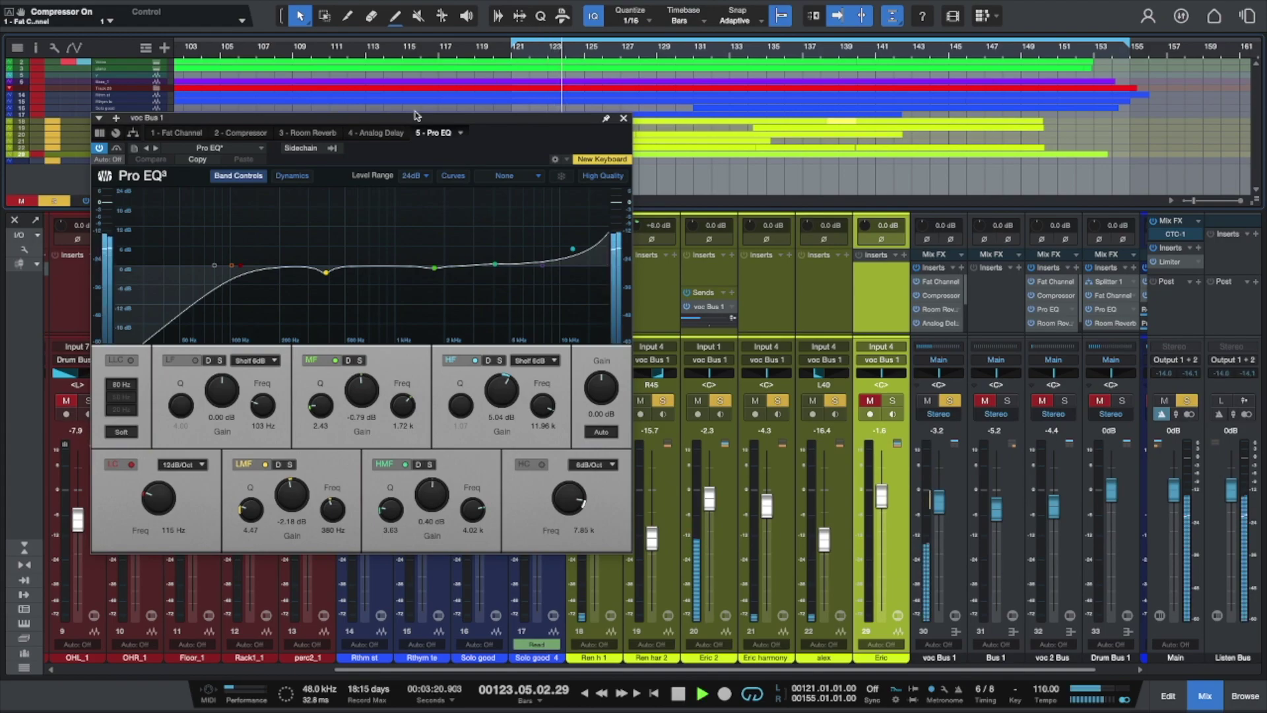
key(space)
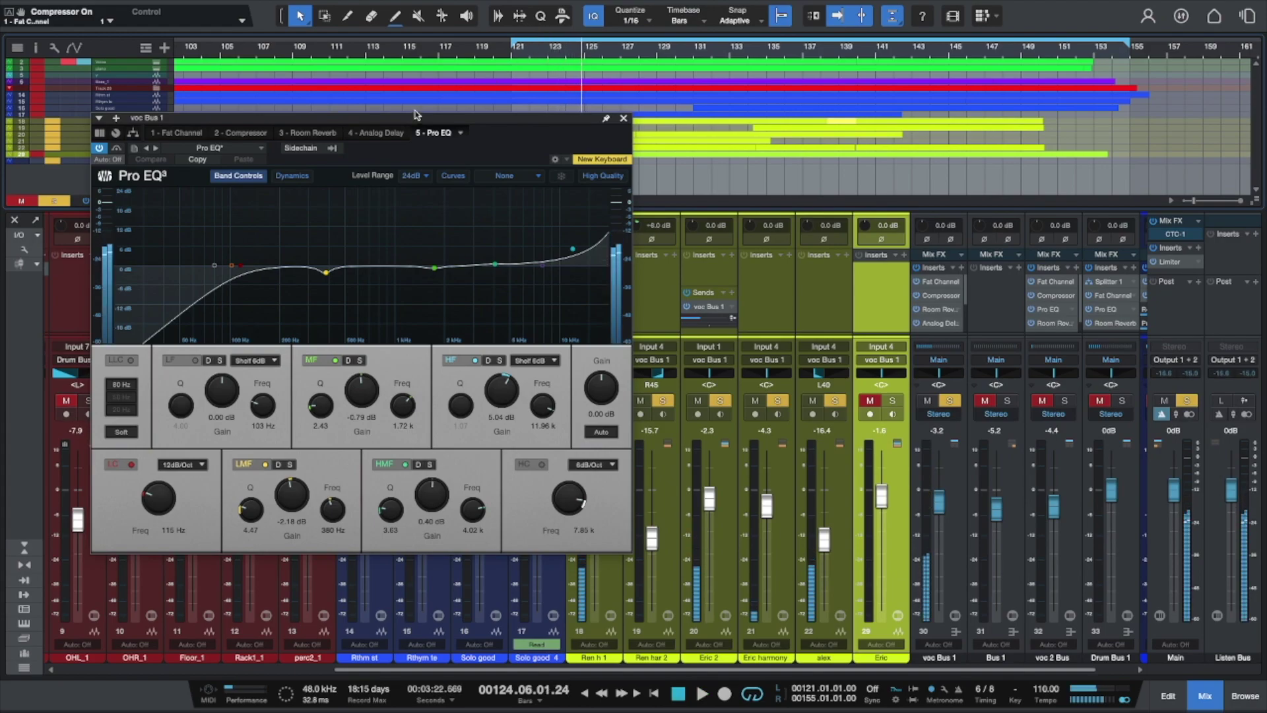